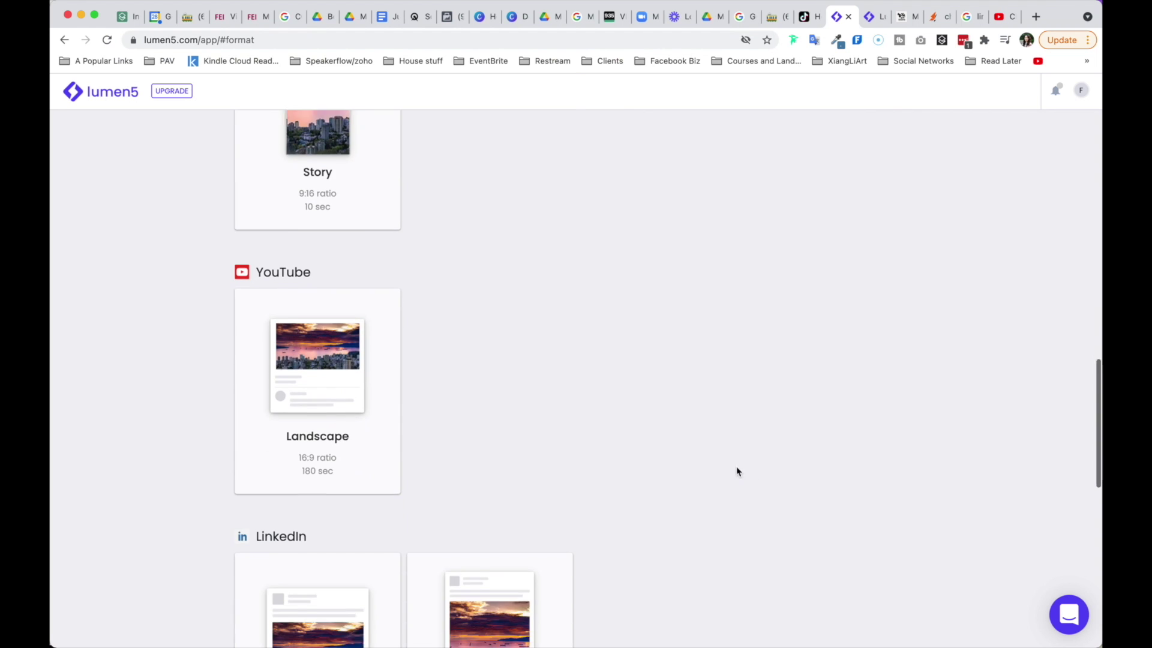
Create a video in the YouTube Landscape 16:9 format and copy the URL of the Myth #5 organizational change blog post
left_click(300, 319)
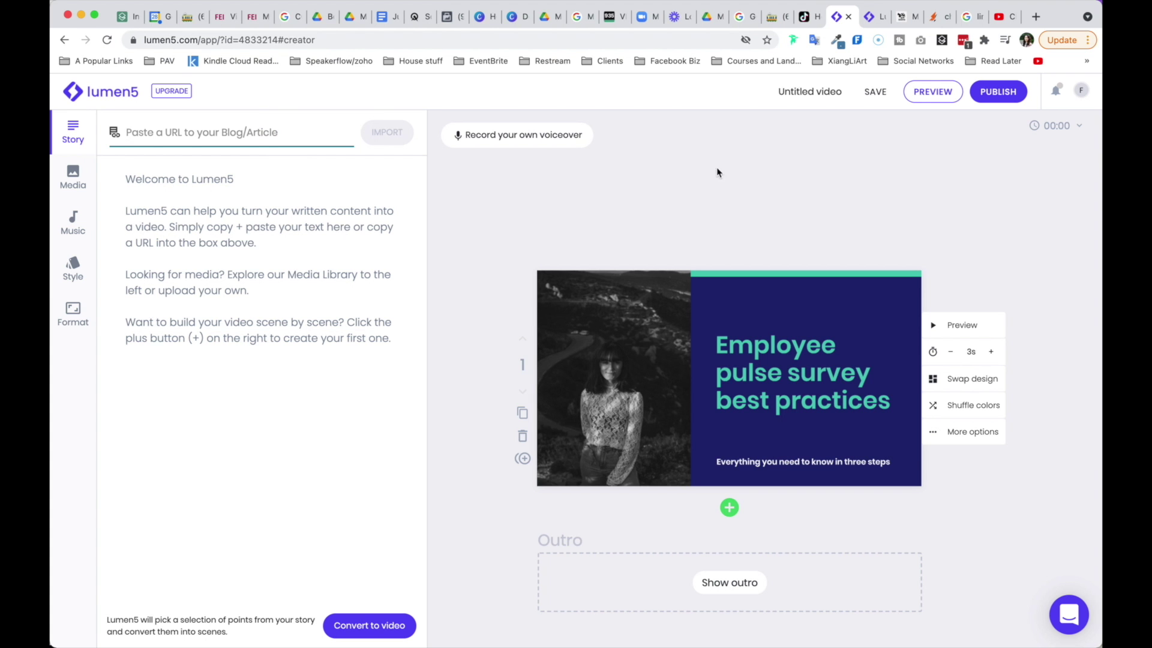
left_click(902, 17)
key("super+bracketleft")
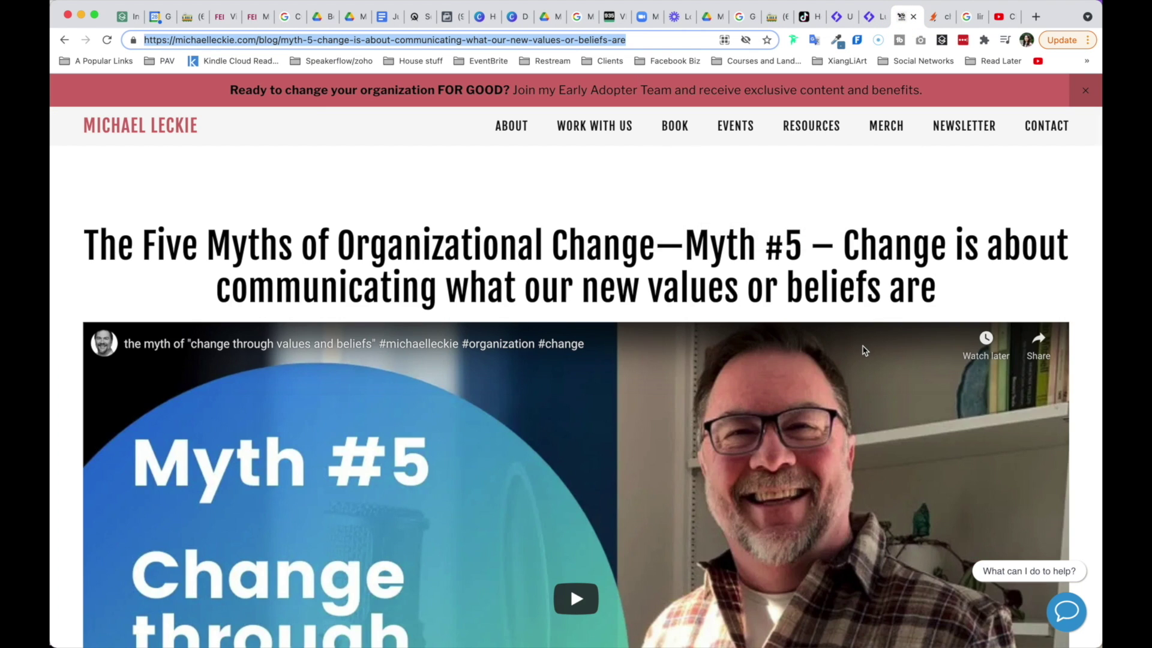
scroll(689, 440, "down", 9)
scroll(689, 440, "down", 10)
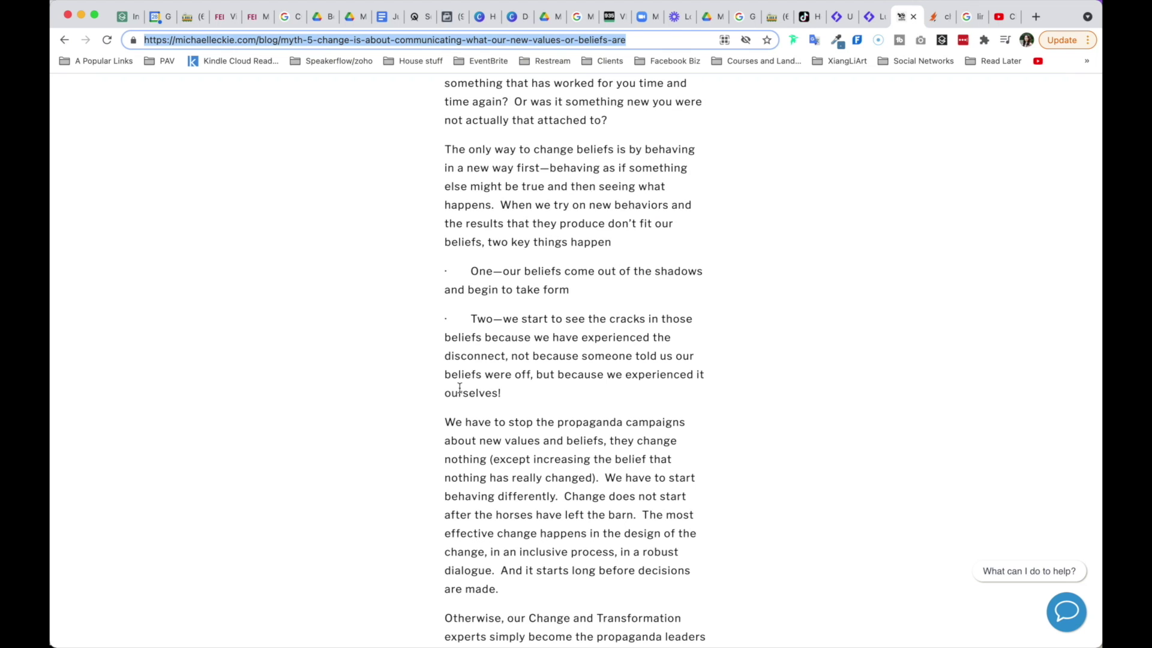
Import the blog article into the video's story from the copied URL
left_click(871, 16)
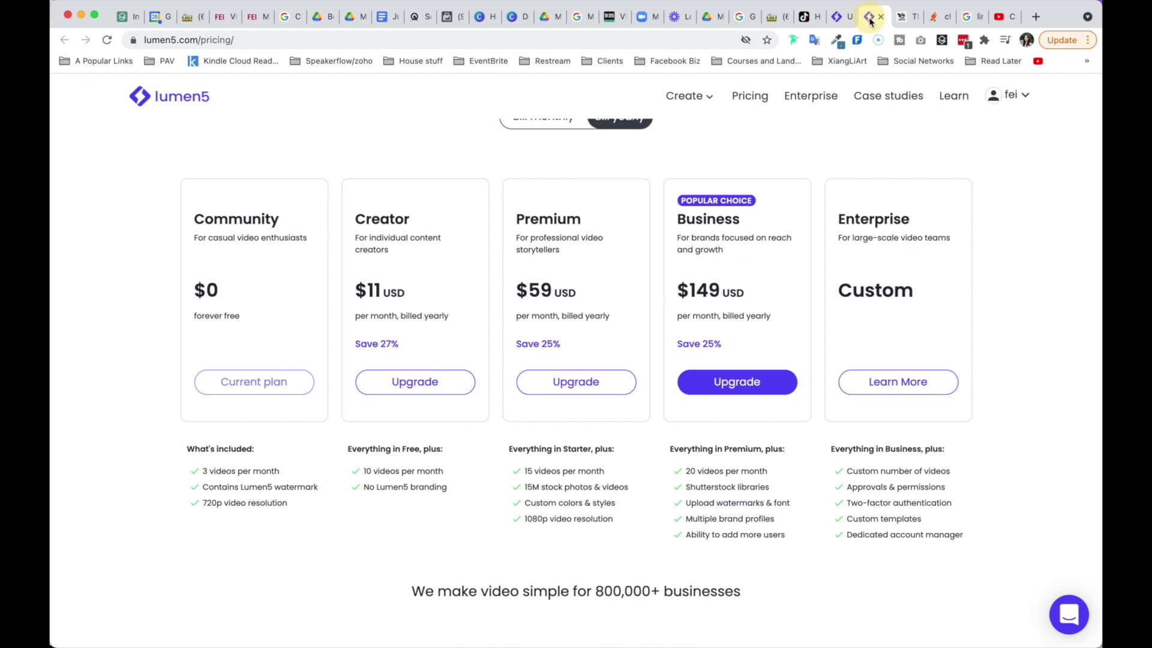
left_click(839, 17)
key("super+v")
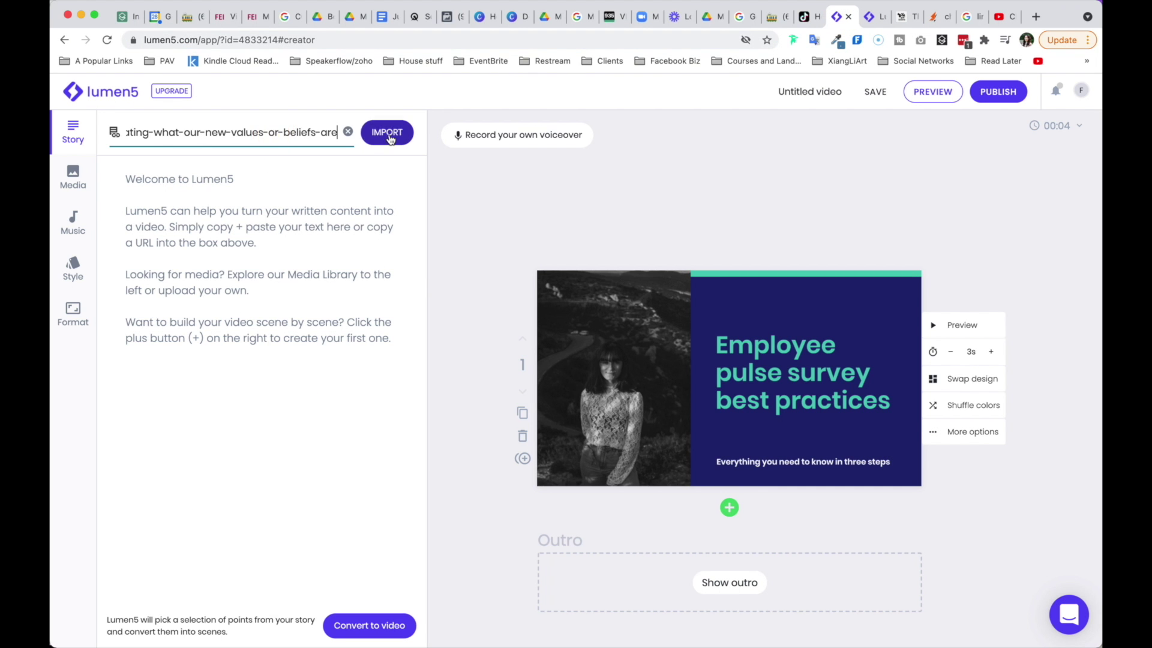
left_click(386, 132)
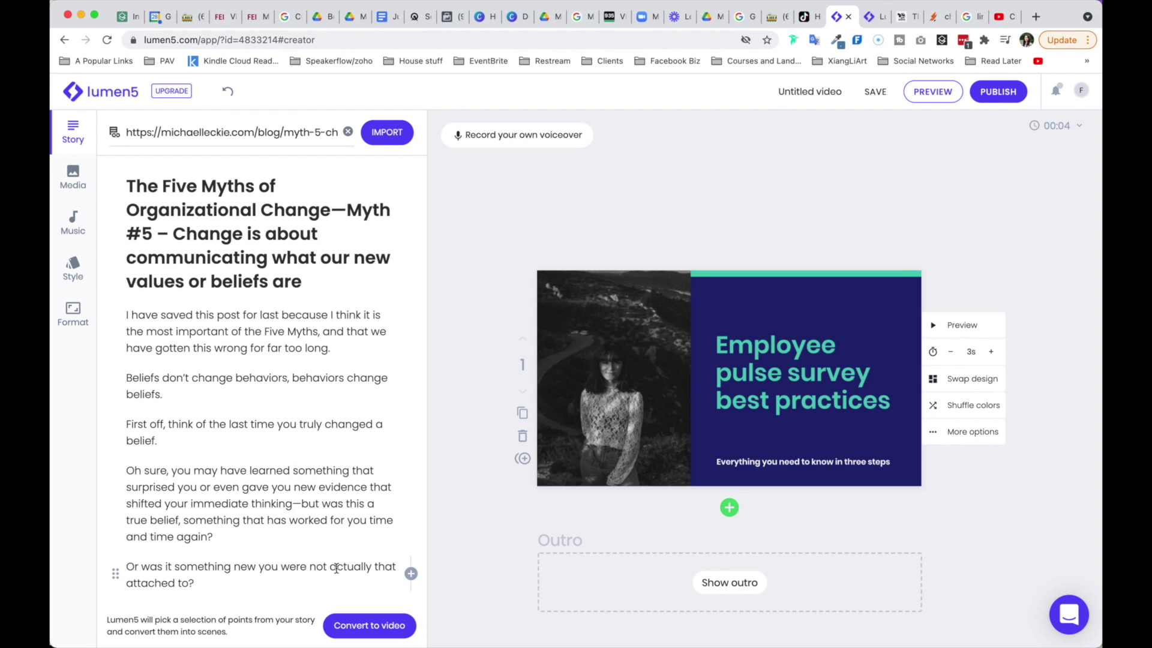
Delete everything after the author's sign-off in the imported story, from "Did someone forward this blog to you?" through the newsletter and social media links
scroll(336, 555, "down", 5)
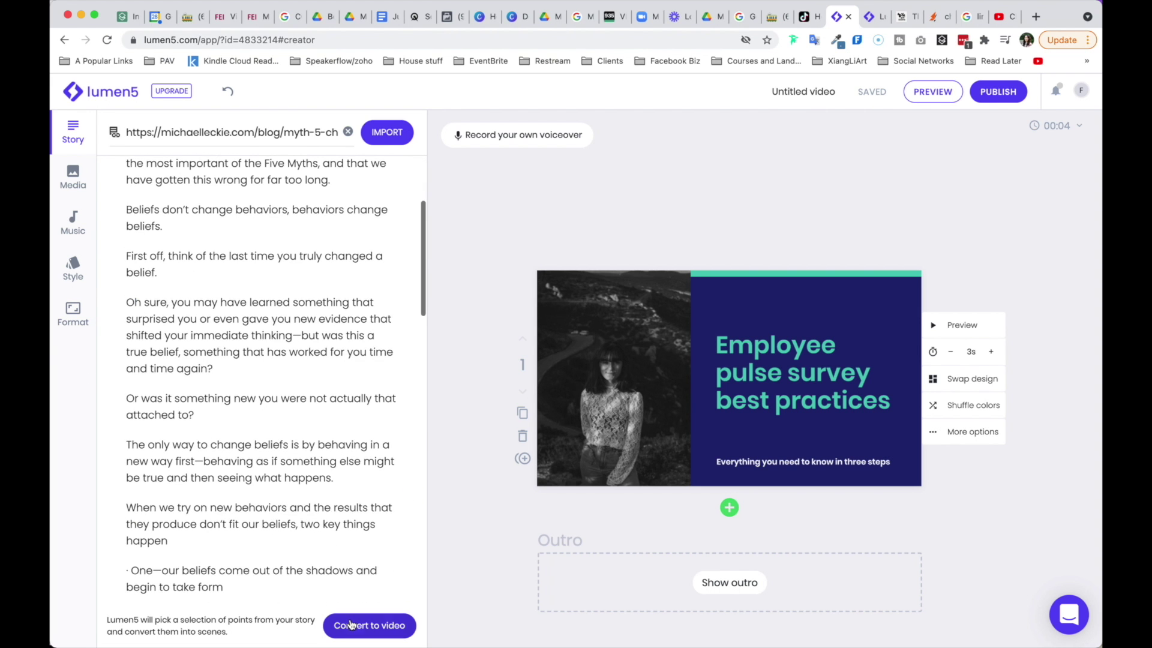
scroll(318, 252, "up", 5)
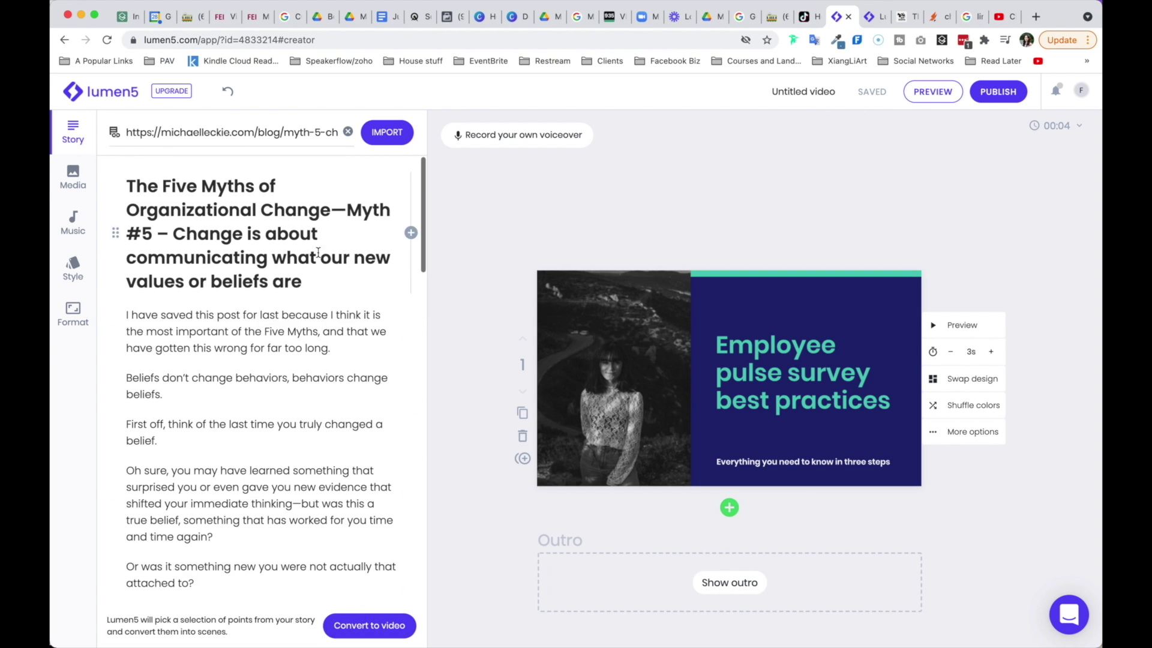
scroll(237, 509, "down", 1)
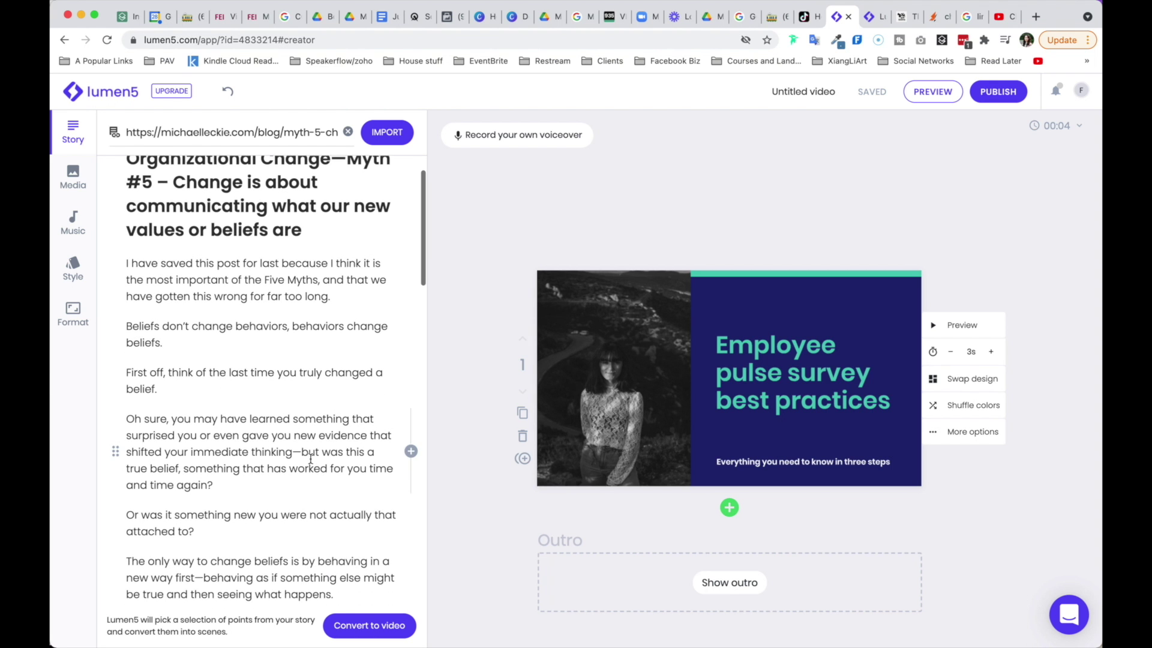
scroll(310, 460, "down", 15)
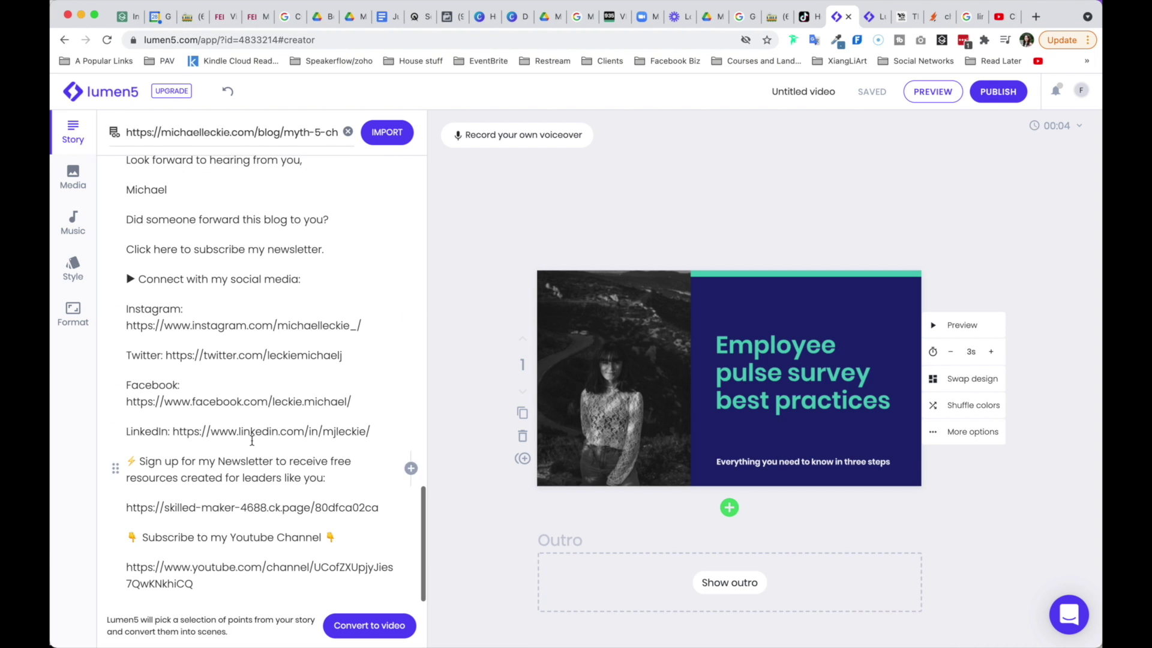
left_click(129, 278)
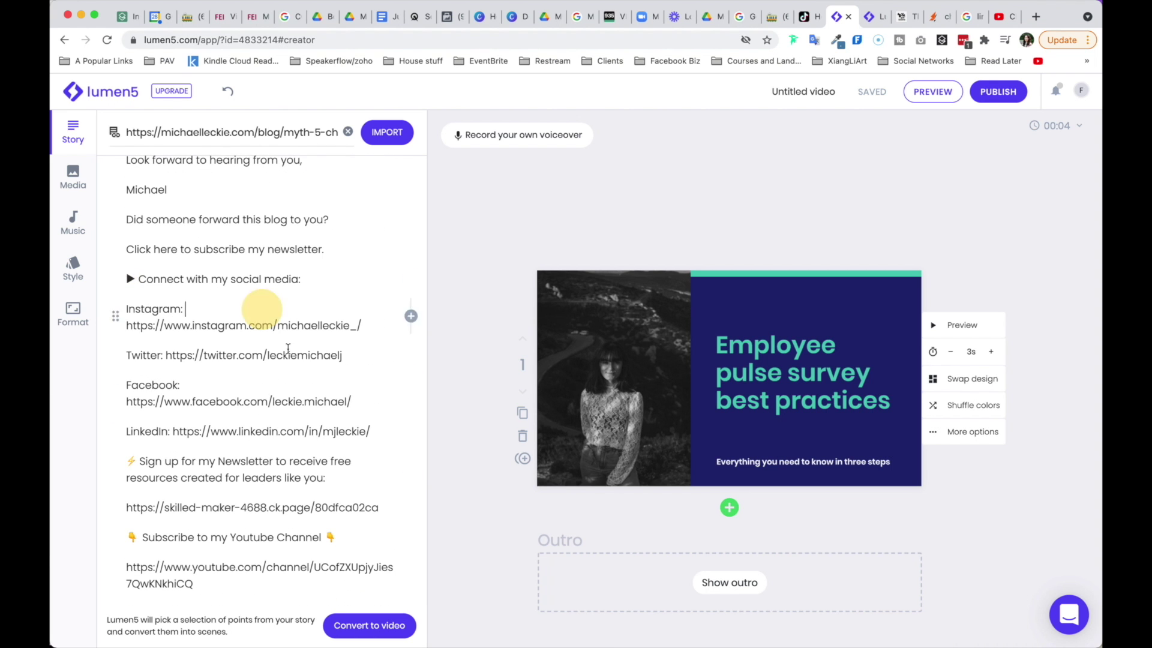
left_click(300, 384, "shift")
key("BackSpace")
key("BackSpace")
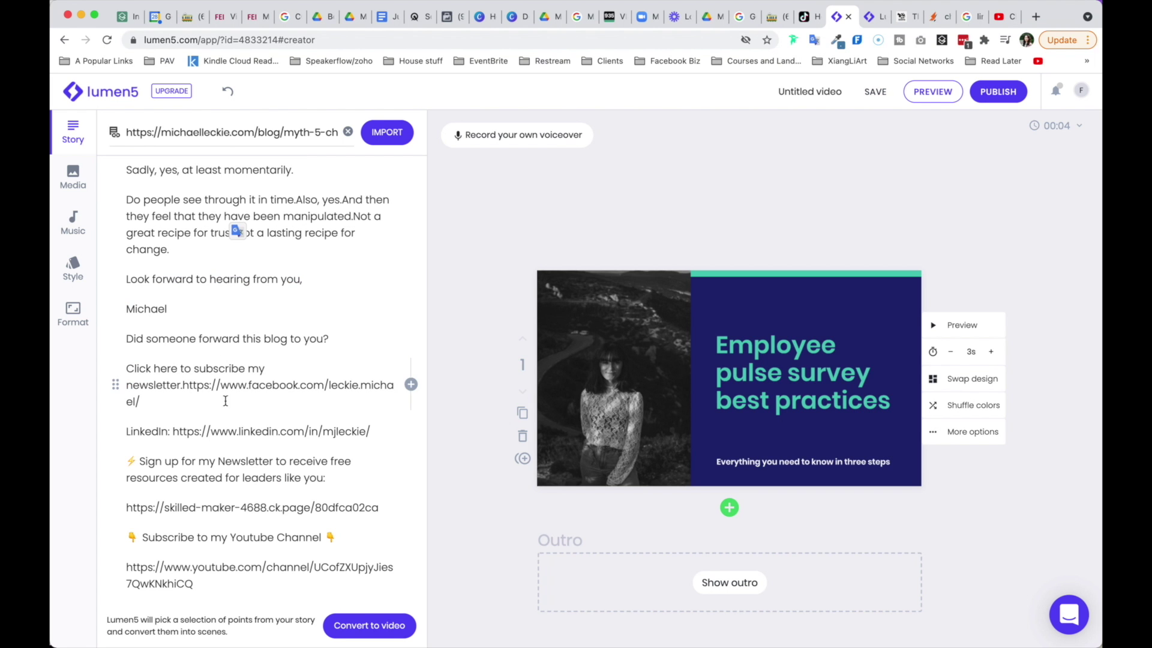
left_click_drag(126, 339, 209, 616)
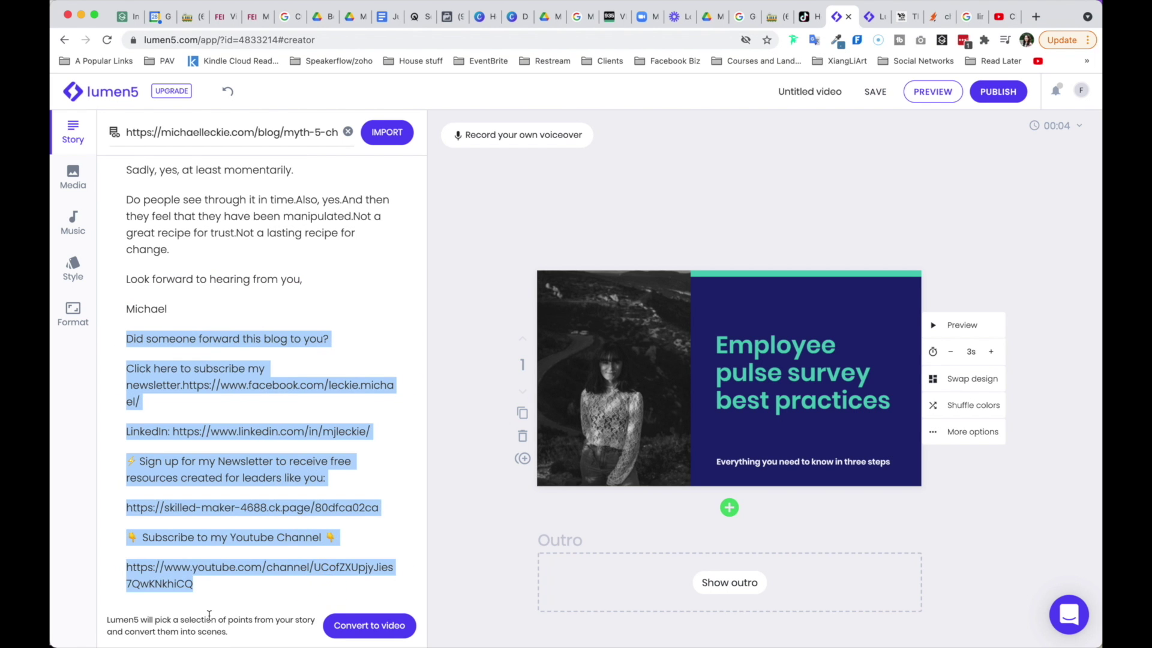
key("BackSpace")
key("BackSpace")
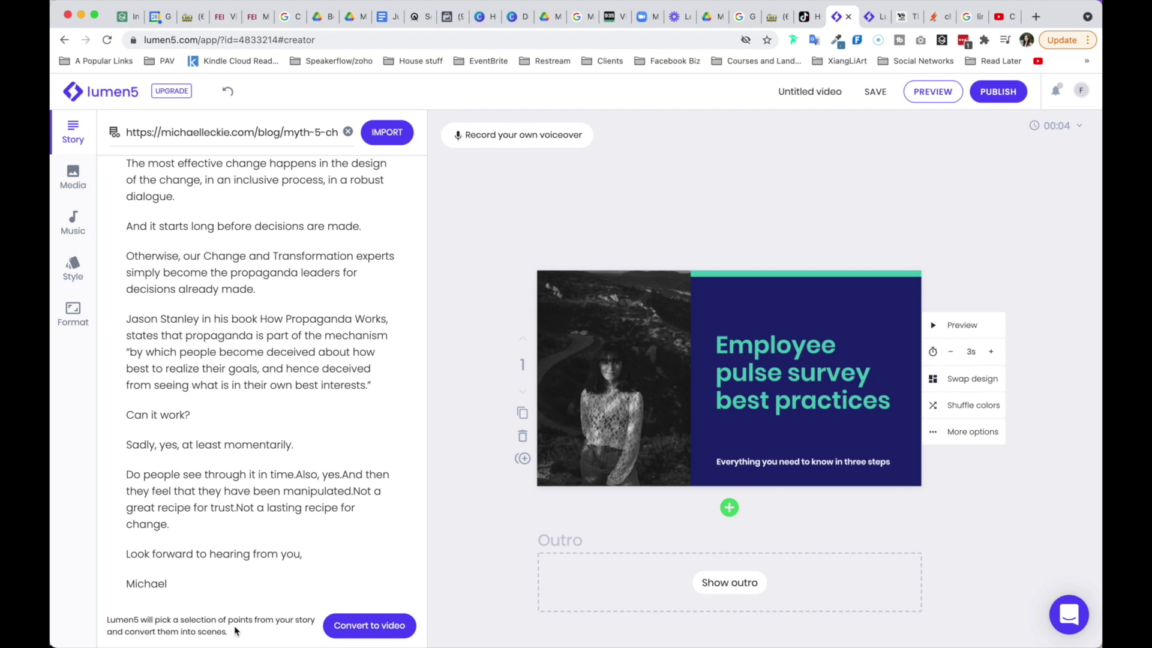
Convert the trimmed story text into video scenes
left_click(355, 625)
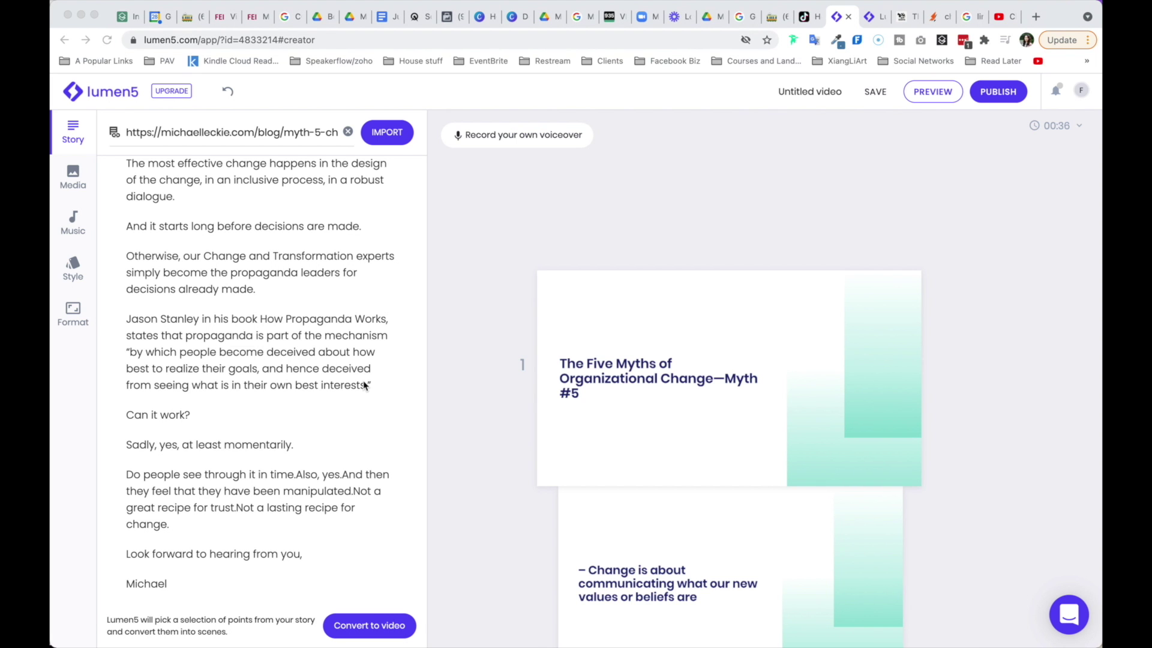
scroll(618, 380, "down", 3)
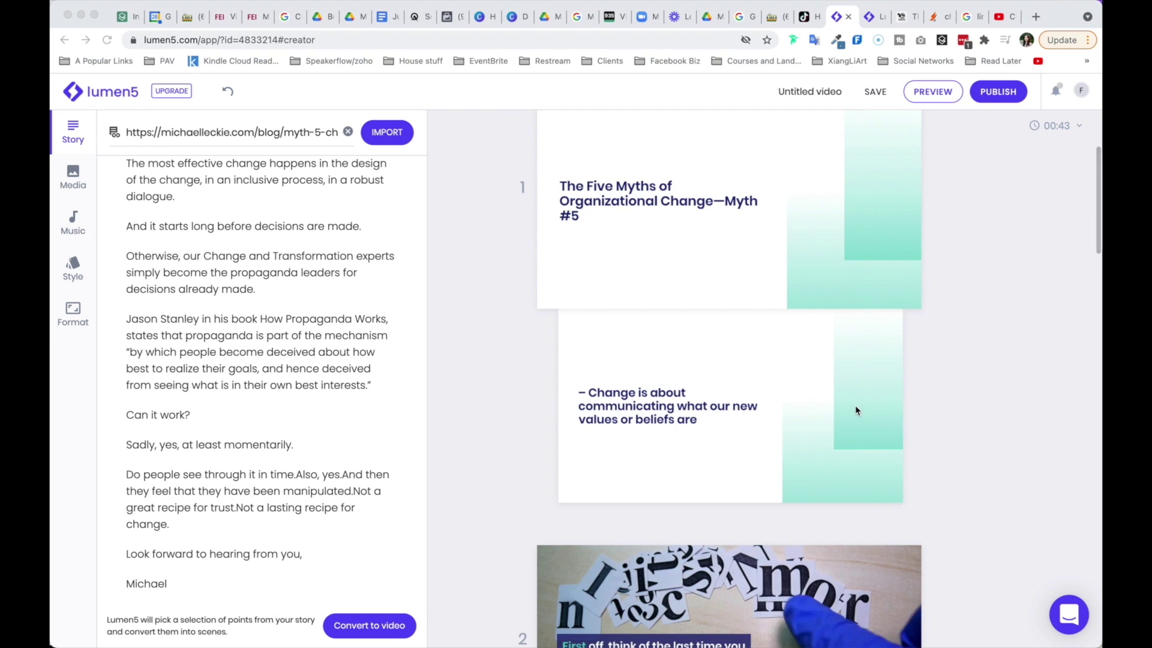
scroll(858, 408, "up", 3)
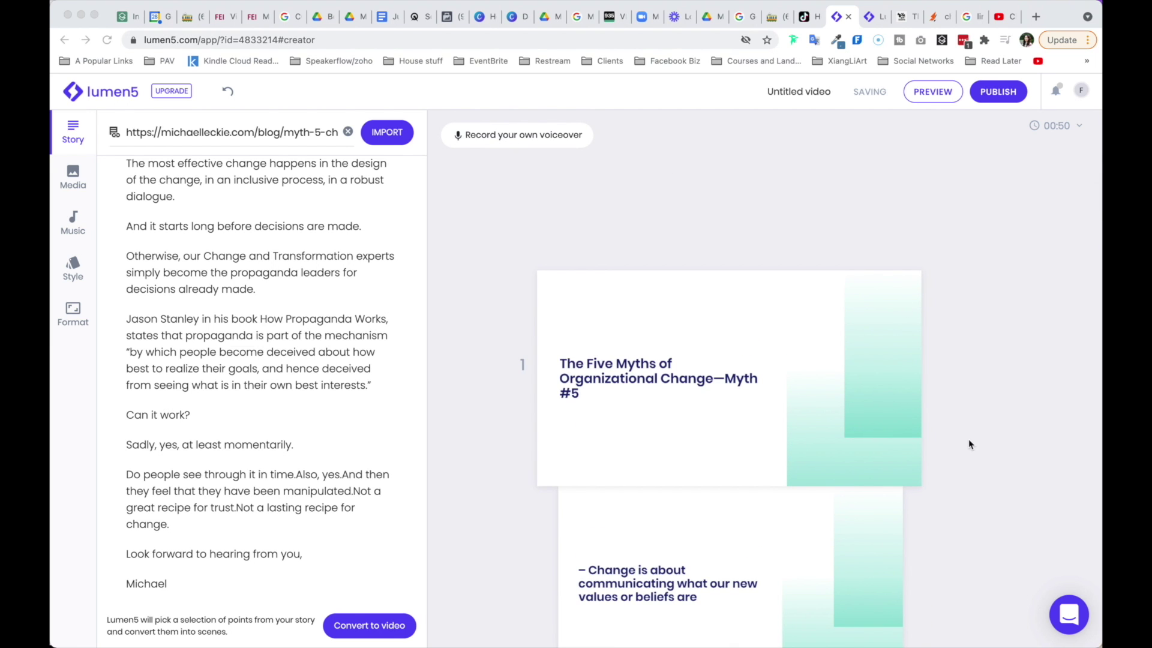
scroll(693, 212, "down", 3)
Inspect the opening scene's title text and the neighbouring scenes, and preview the opening scene
left_click(693, 212)
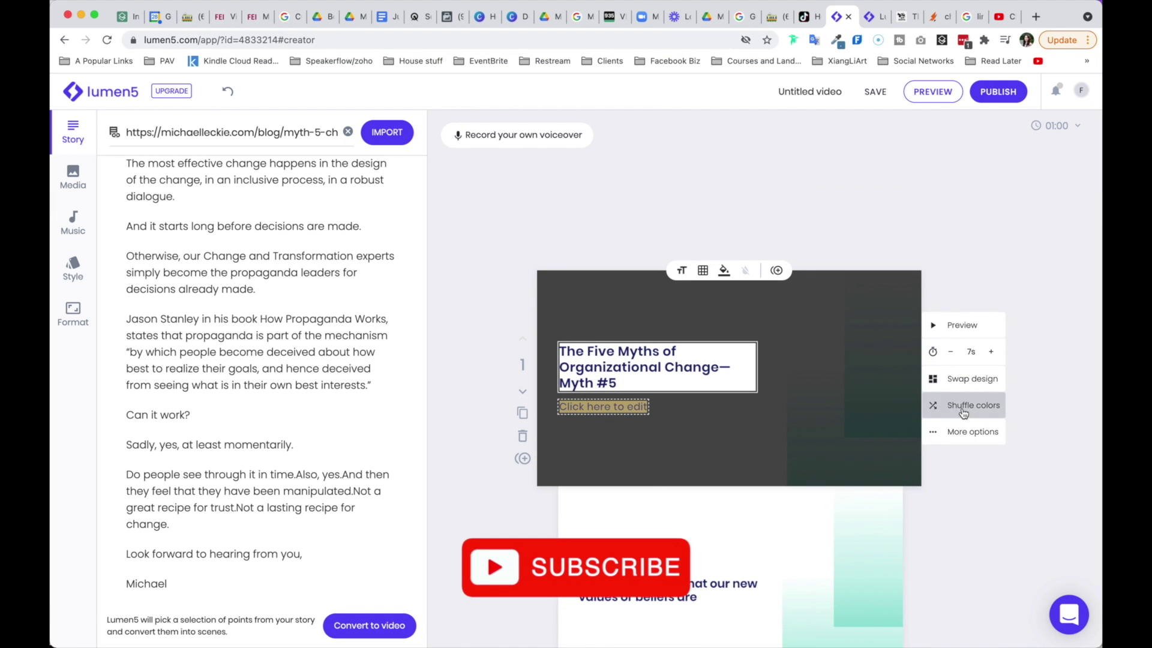
scroll(967, 407, "down", 1)
left_click(991, 216)
scroll(1023, 330, "down", 3)
scroll(1023, 330, "down", 3)
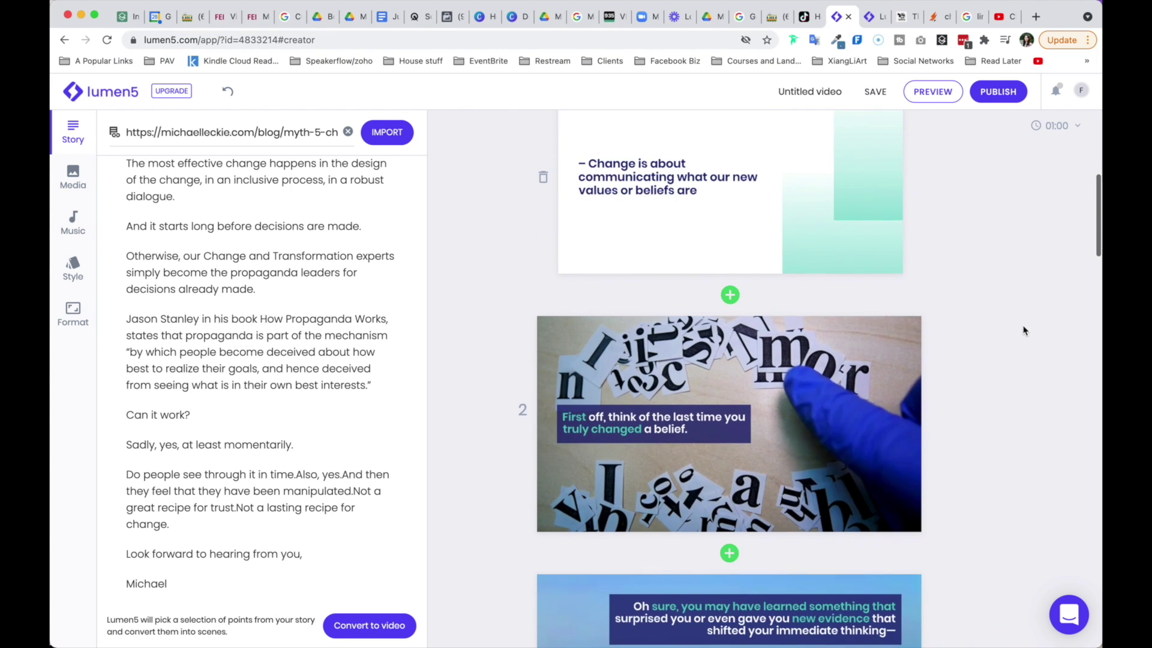
scroll(972, 252, "up", 4)
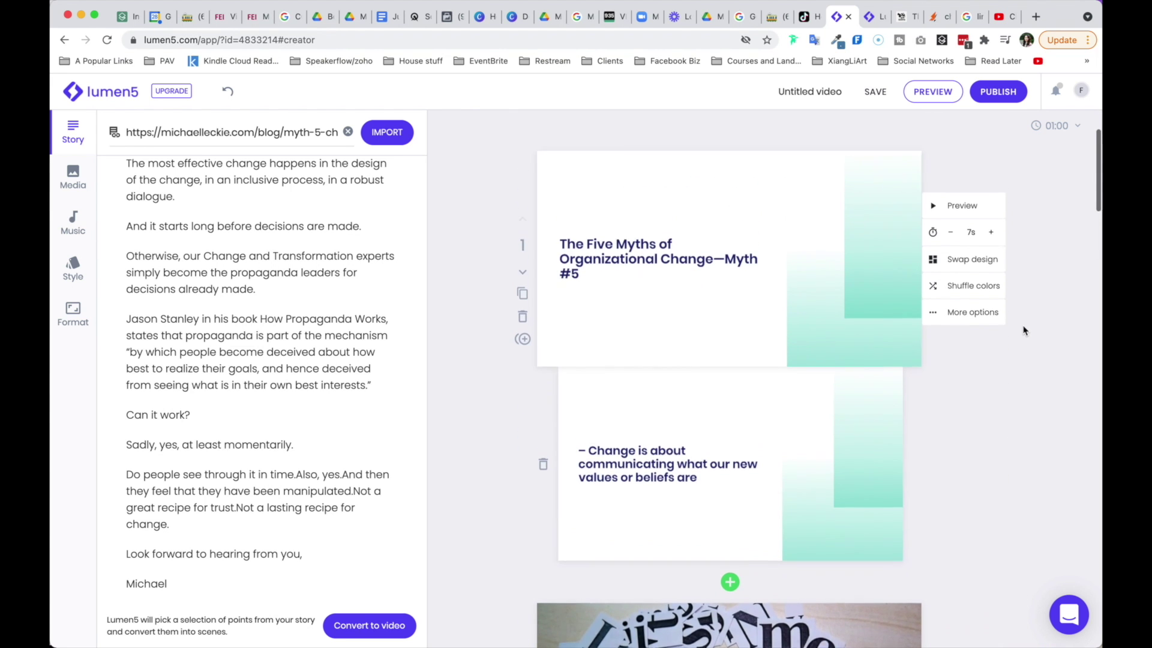
left_click(955, 214)
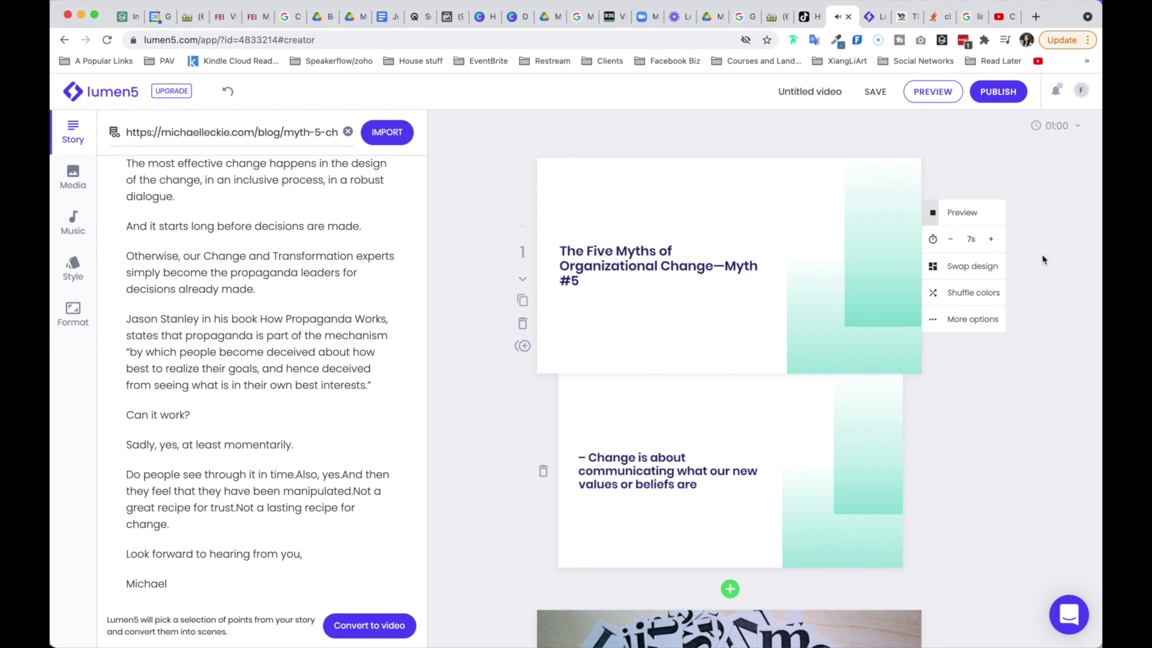
key("XF86AudioLowerVolume")
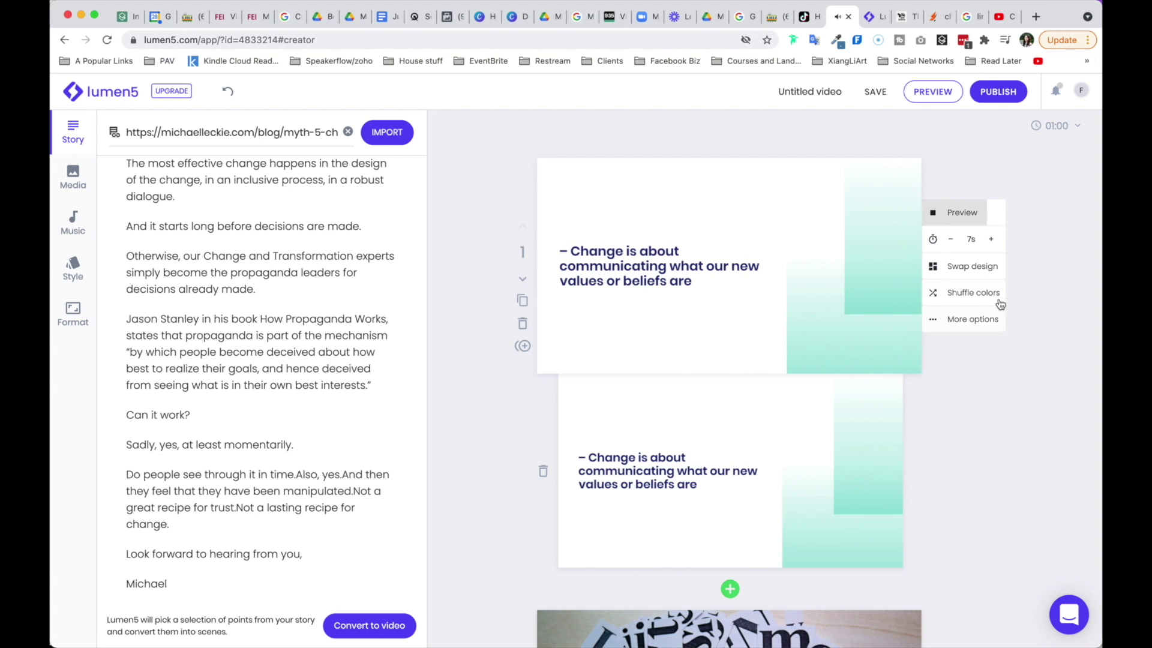
Set the opening scene's duration to 5 seconds and preview it again
left_click(951, 239)
left_click(951, 240)
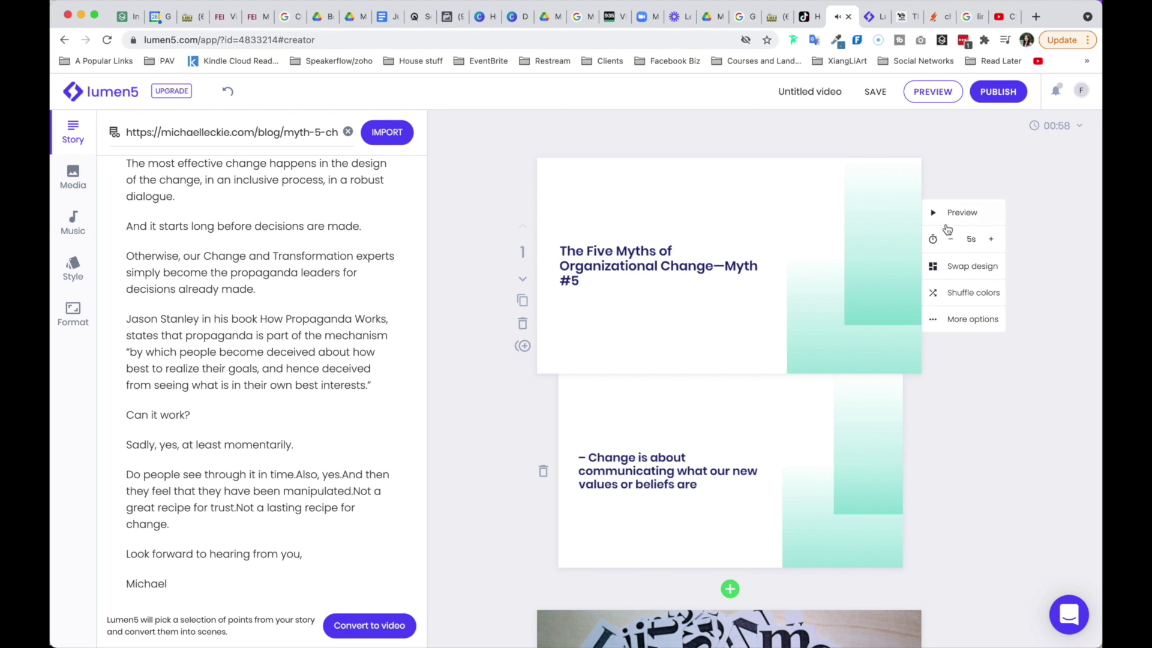
left_click(948, 213)
Rename the untitled video to the blog author's surname followed by "Test" and save it
scroll(1053, 584, "down", 5)
left_click(831, 90)
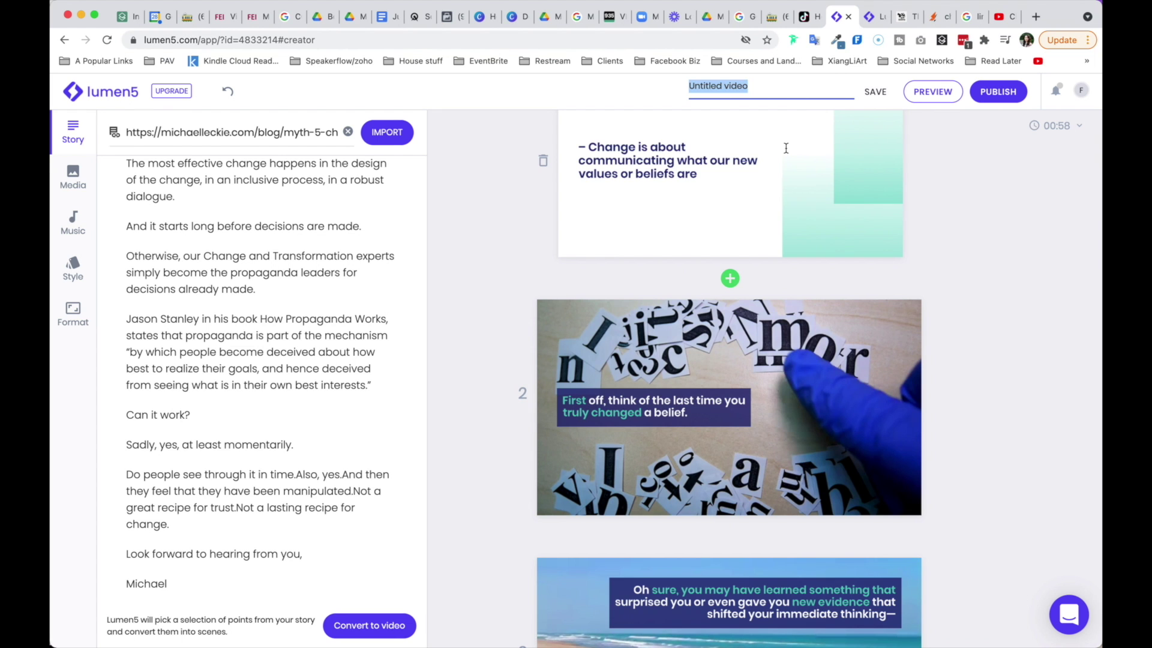
type("Leckie Test")
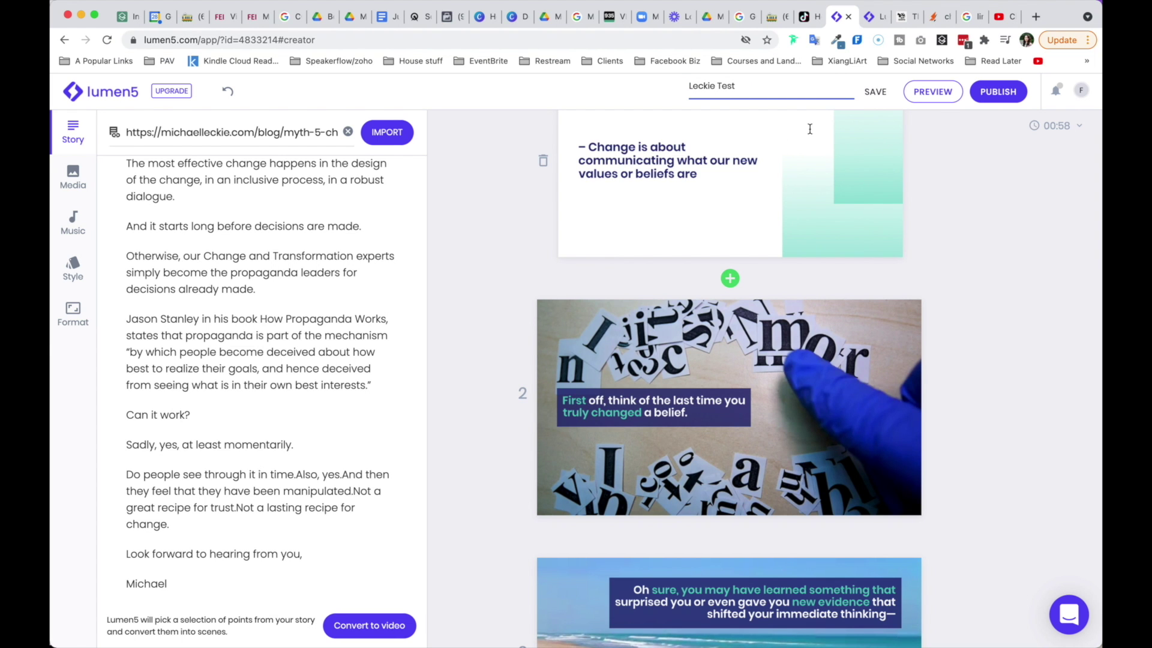
left_click(875, 91)
Examine scene 2's options for dimming, clip audio and background music plus its trim settings, and close them without applying
scroll(876, 394, "down", 2)
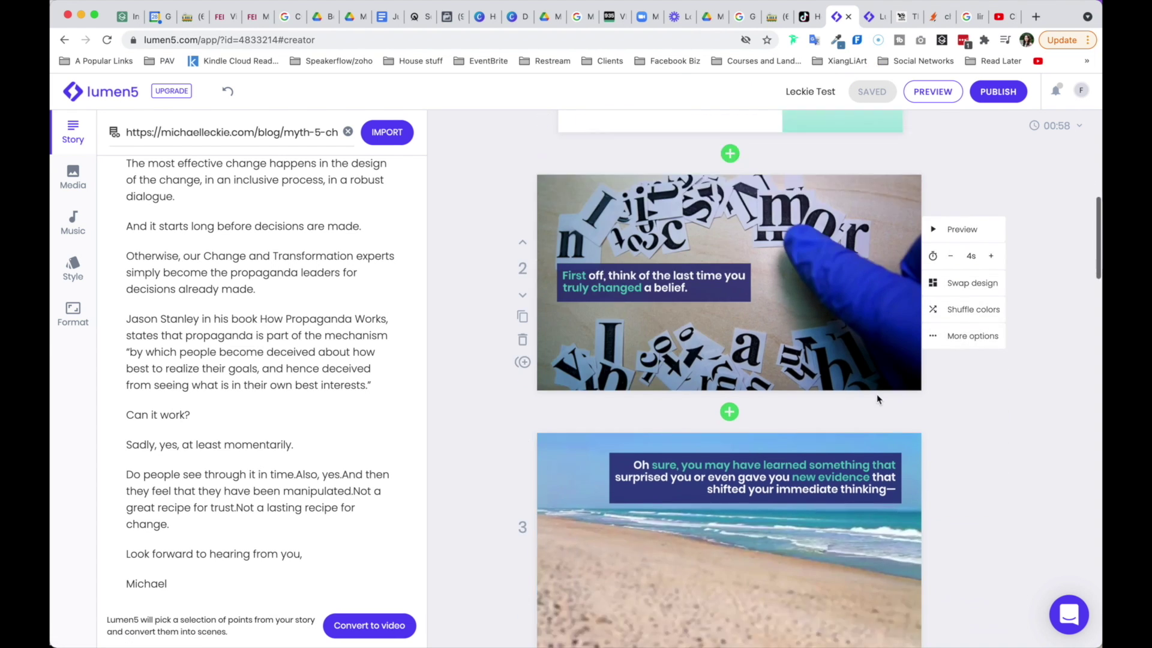
scroll(876, 394, "down", 3)
scroll(830, 370, "up", 5)
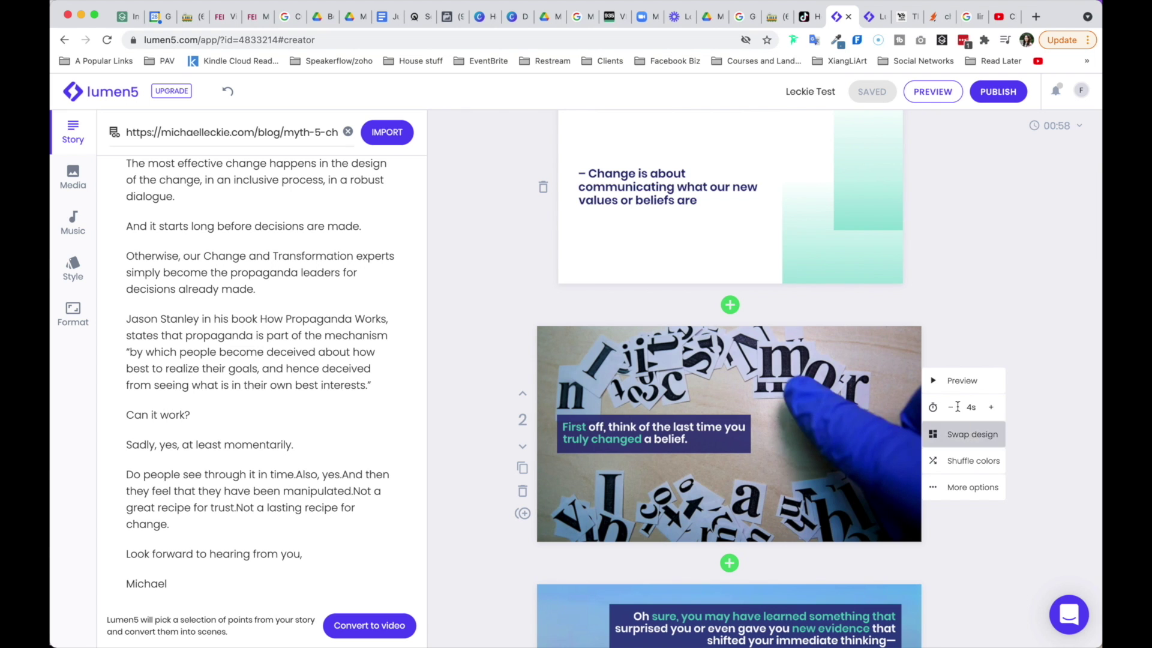
left_click(967, 487)
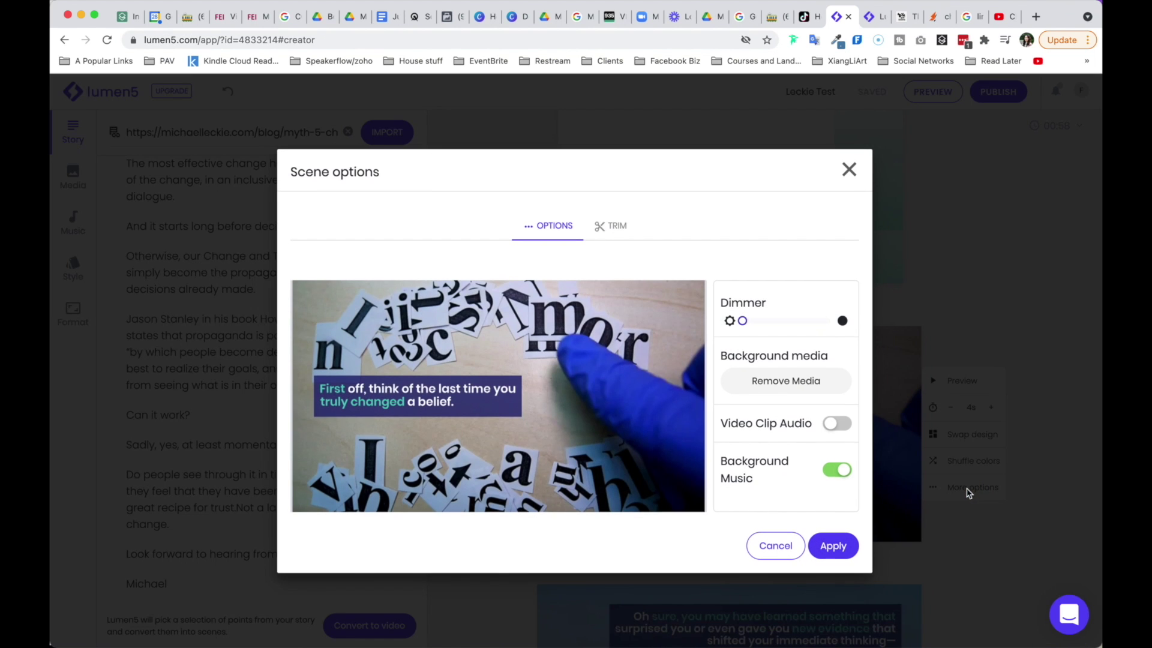
left_click(837, 424)
left_click(612, 226)
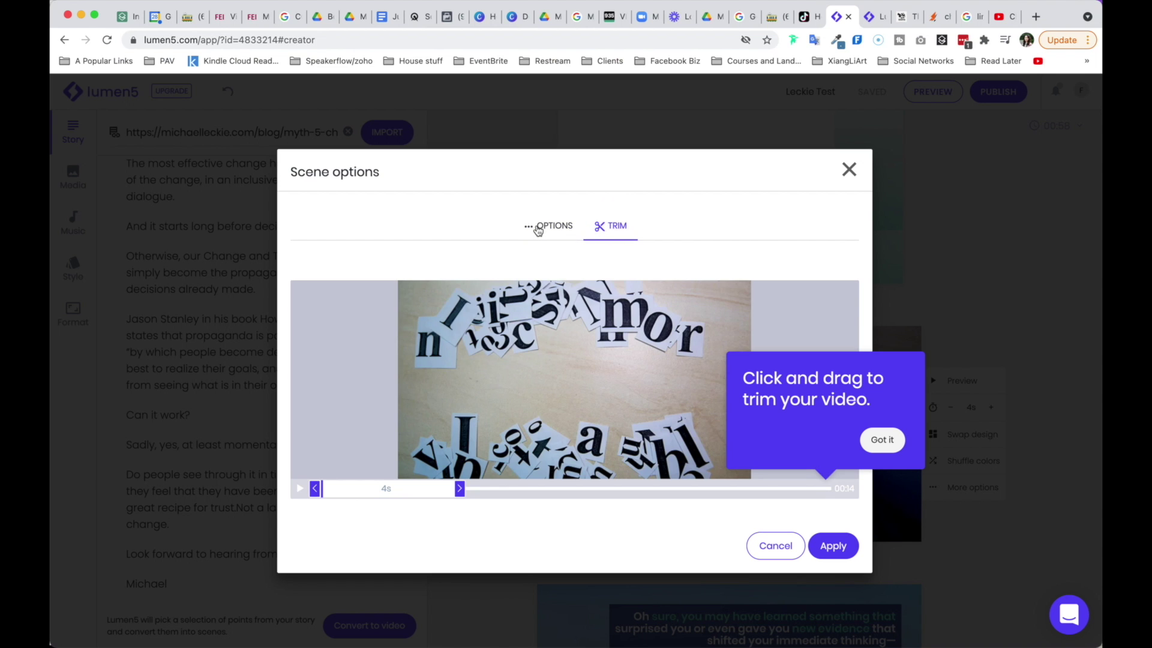
left_click(538, 228)
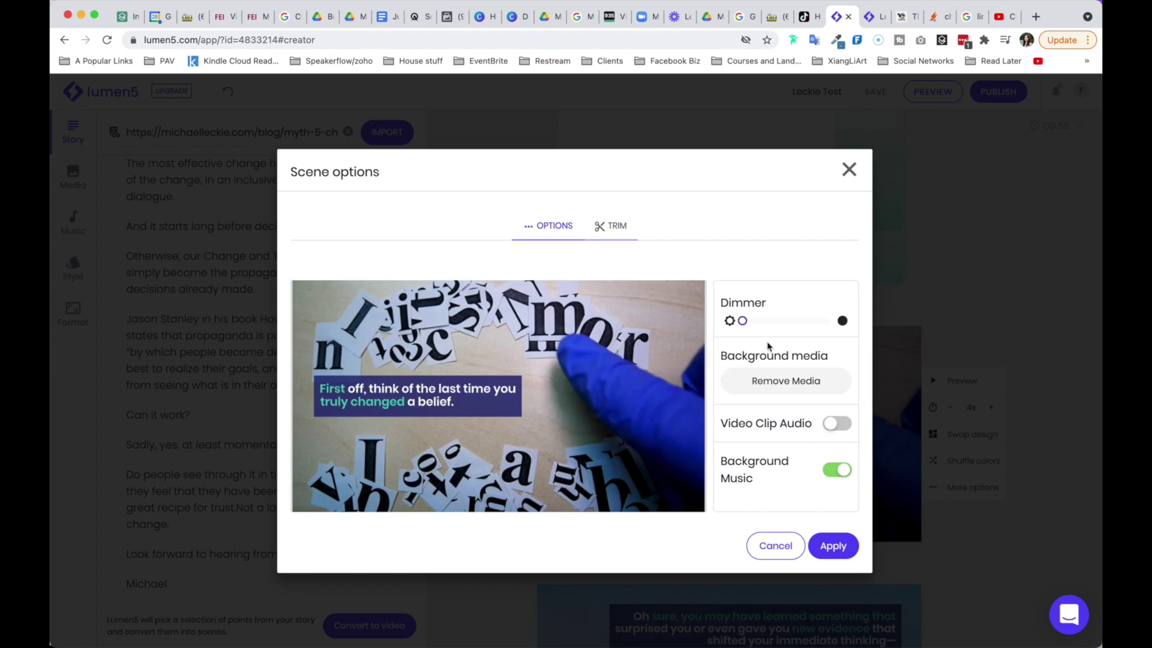
mouse_move(744, 320)
left_mouse_down()
mouse_move(793, 319)
mouse_move(743, 321)
left_mouse_up()
left_click(763, 547)
View the alternative designs available for scene 5
scroll(972, 471, "down", 5)
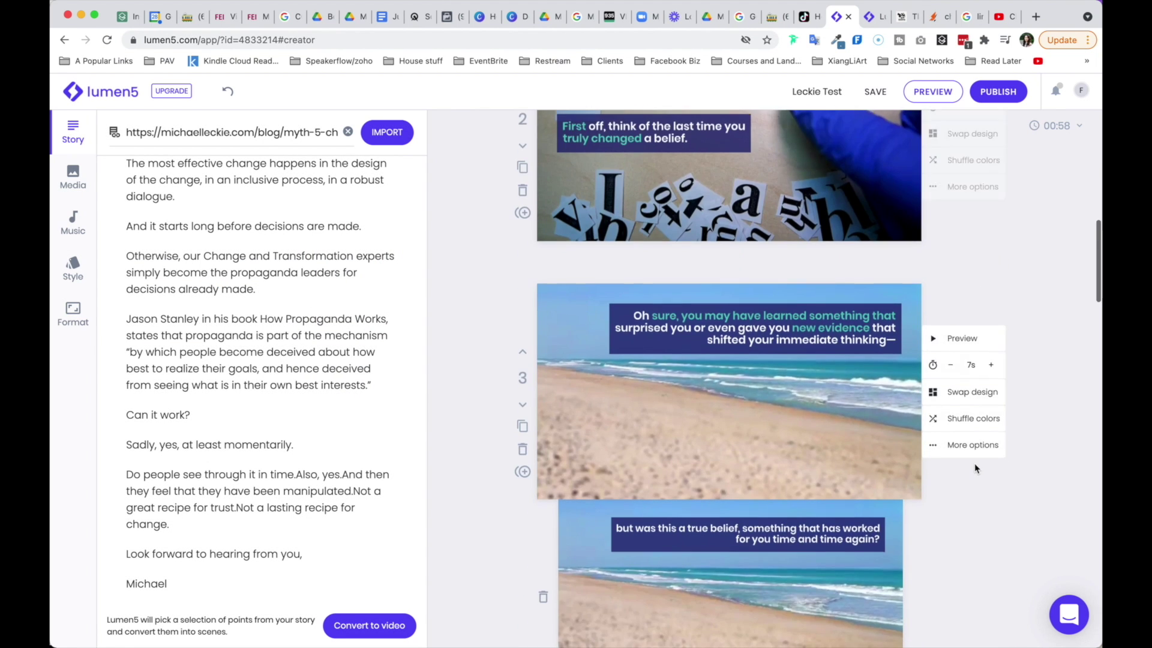
scroll(974, 468, "down", 8)
left_click(972, 372)
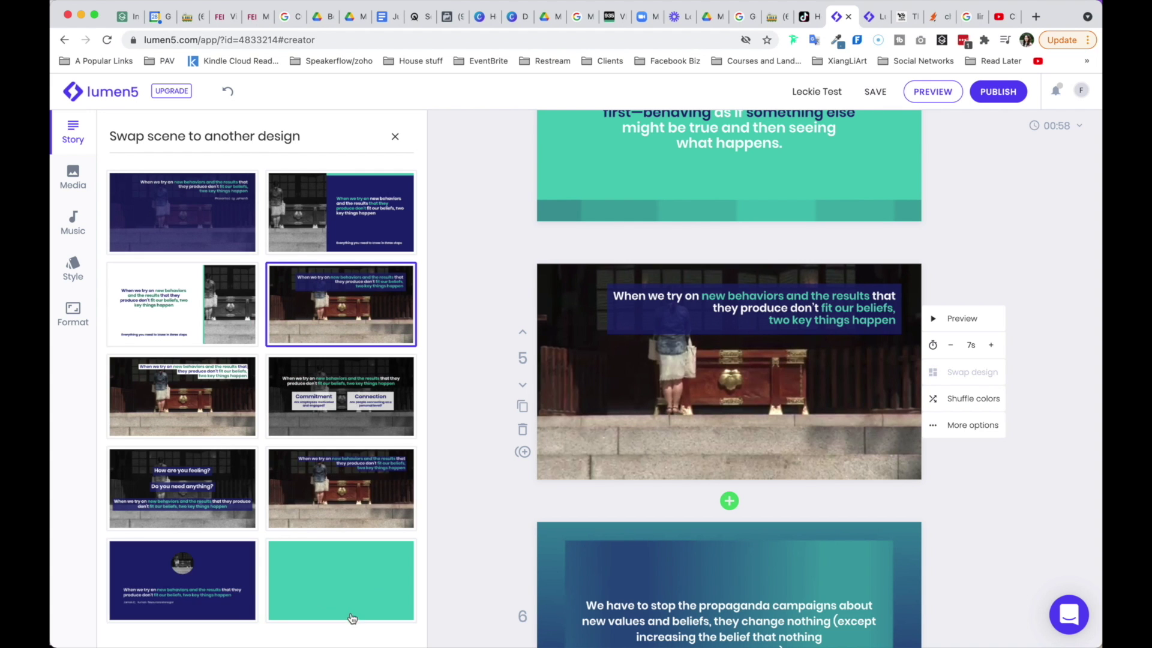
View the free music tracks and the recommended searches in the photo and video library
left_click(73, 223)
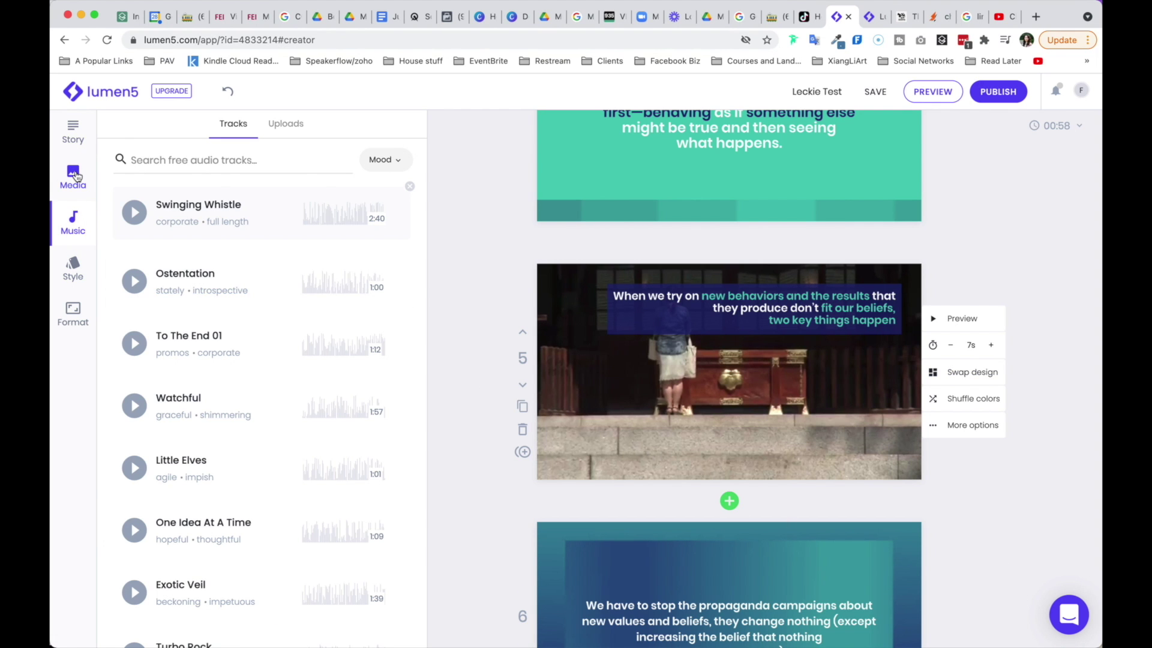
left_click(73, 176)
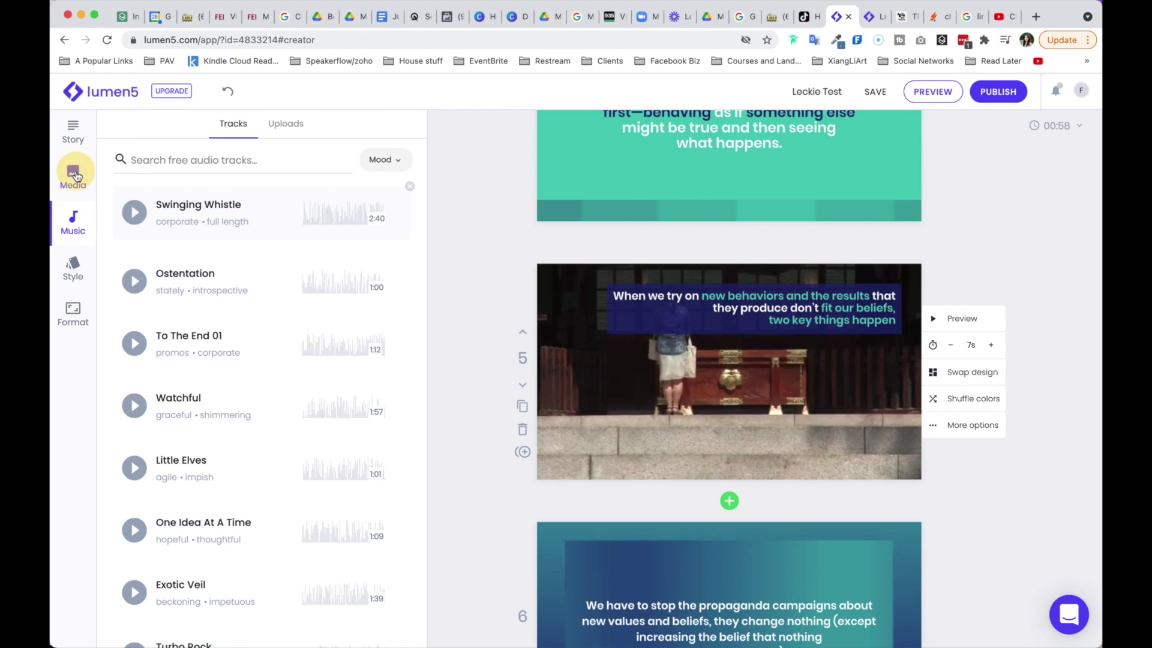
left_click(264, 159)
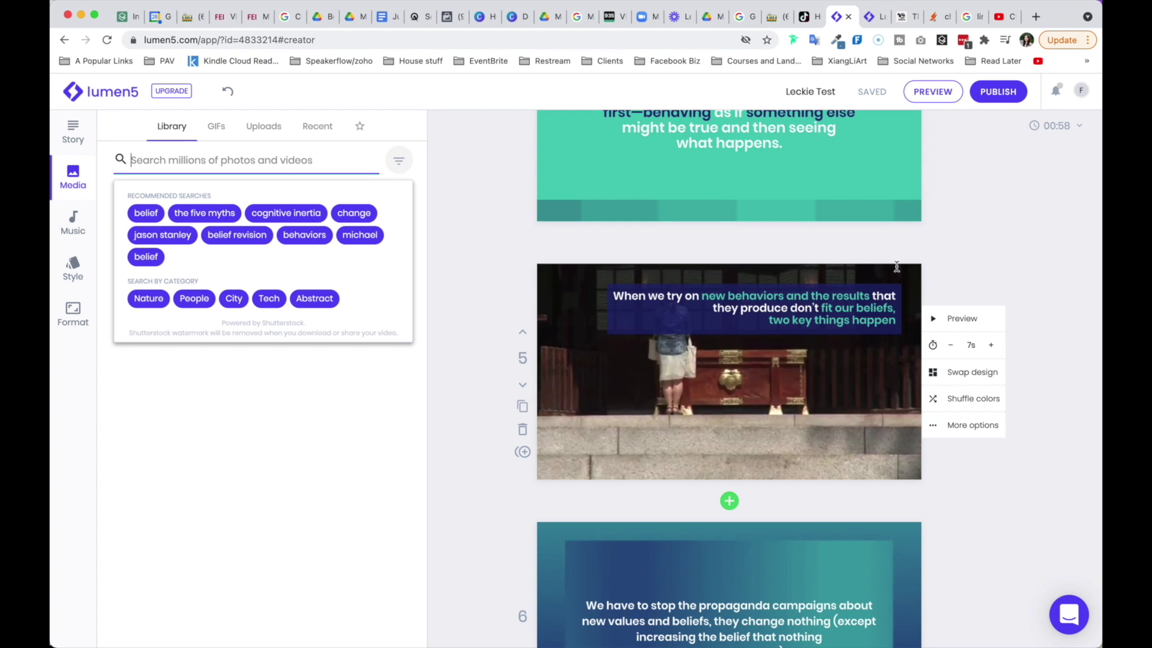
Search the media library for "behavior" and replace scene 5's background with the clip of the pink-haired person walking down a street
type("behavior")
key("Return")
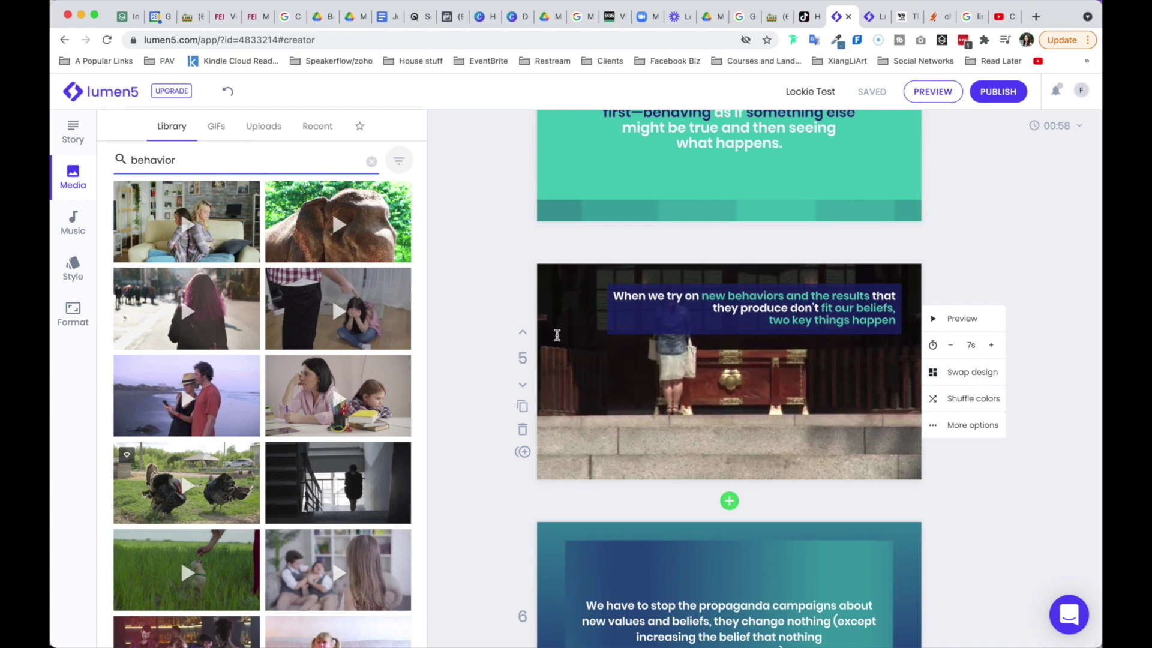
left_click_drag(193, 302, 593, 341)
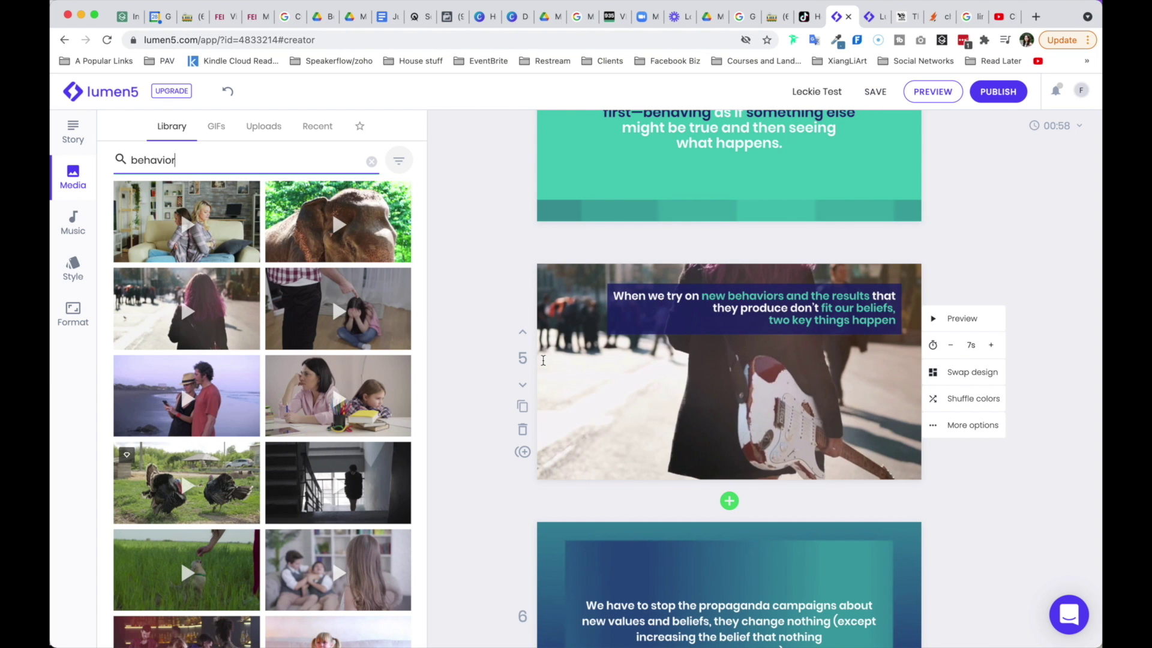
Play a preview of scene 5 with its new background clip and stop it
left_click(722, 394)
left_click(946, 321)
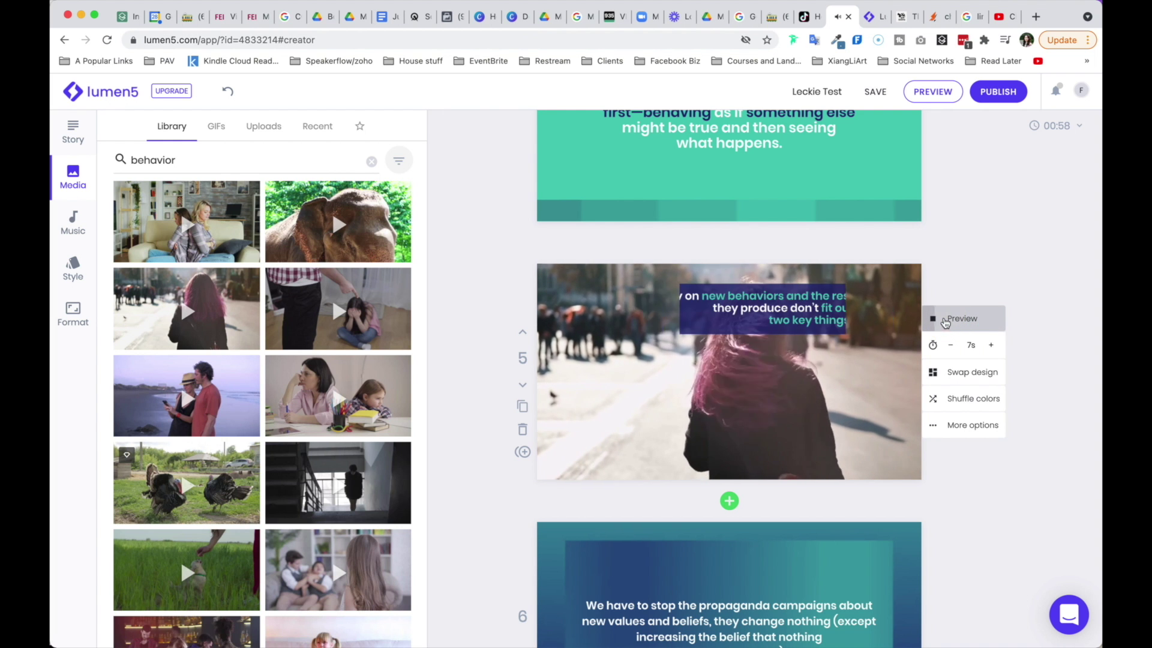
left_click(946, 321)
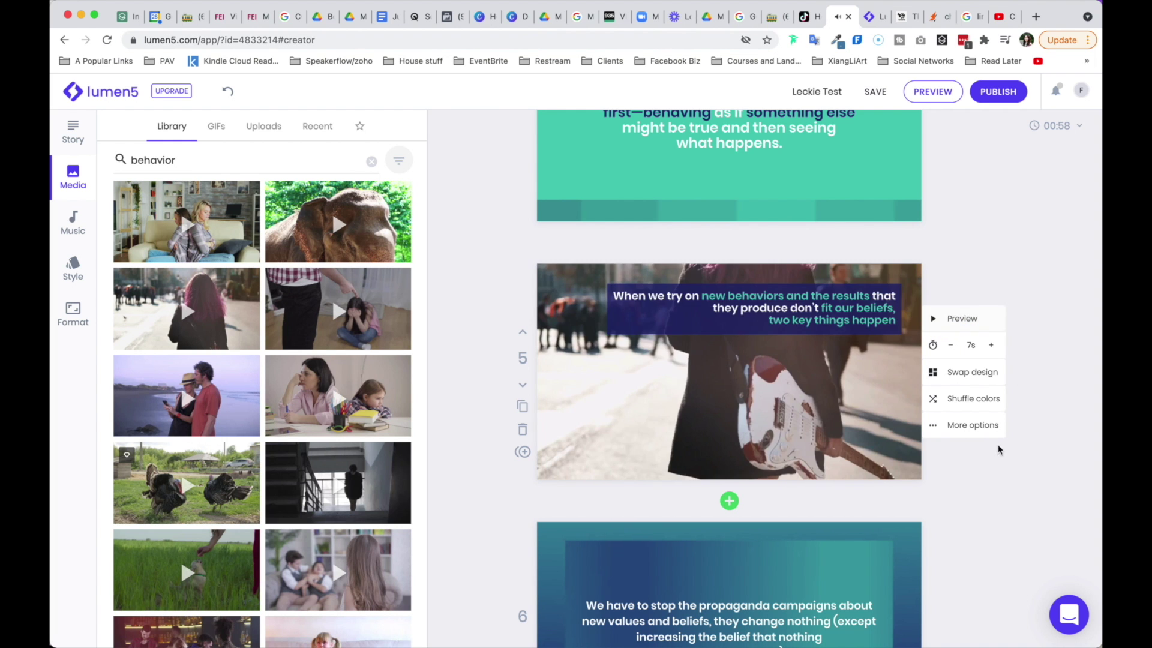
Try adding an empty continuation below scene 10's text and delete it again
scroll(748, 537, "down", 5)
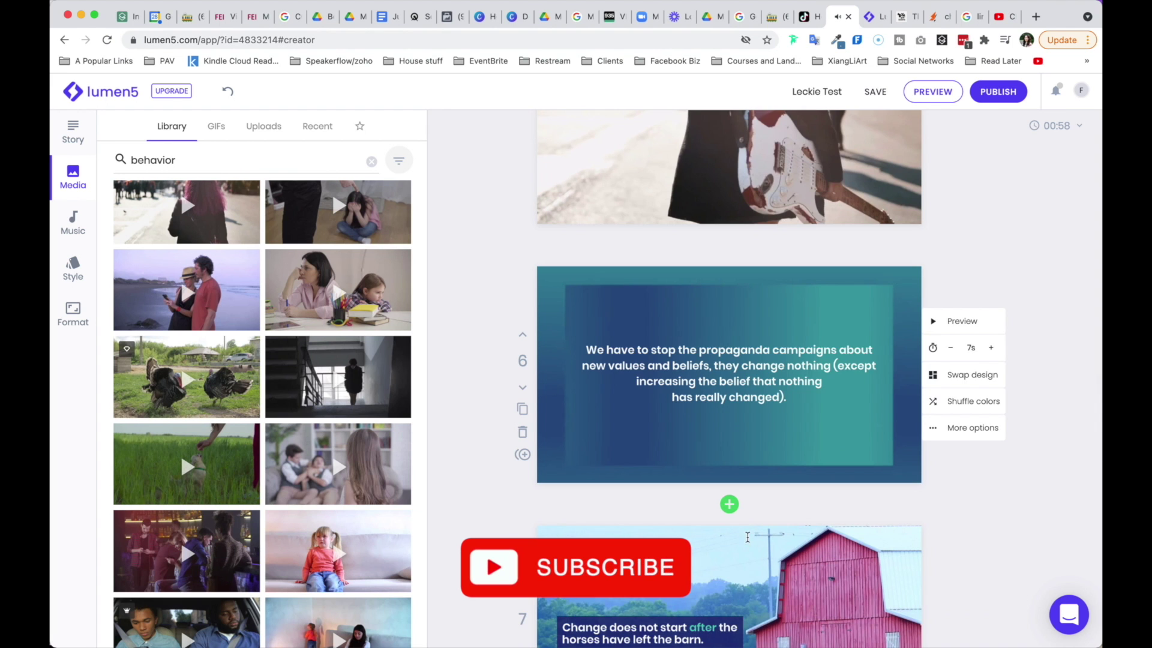
scroll(747, 537, "down", 7)
scroll(711, 507, "down", 7)
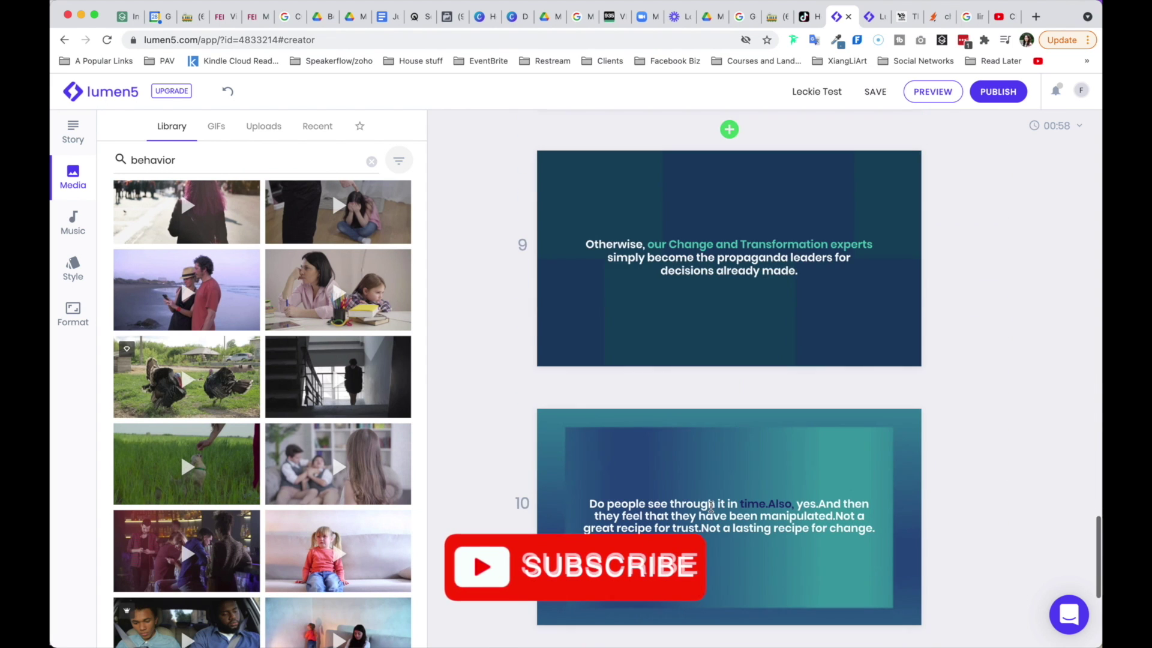
scroll(722, 480, "down", 5)
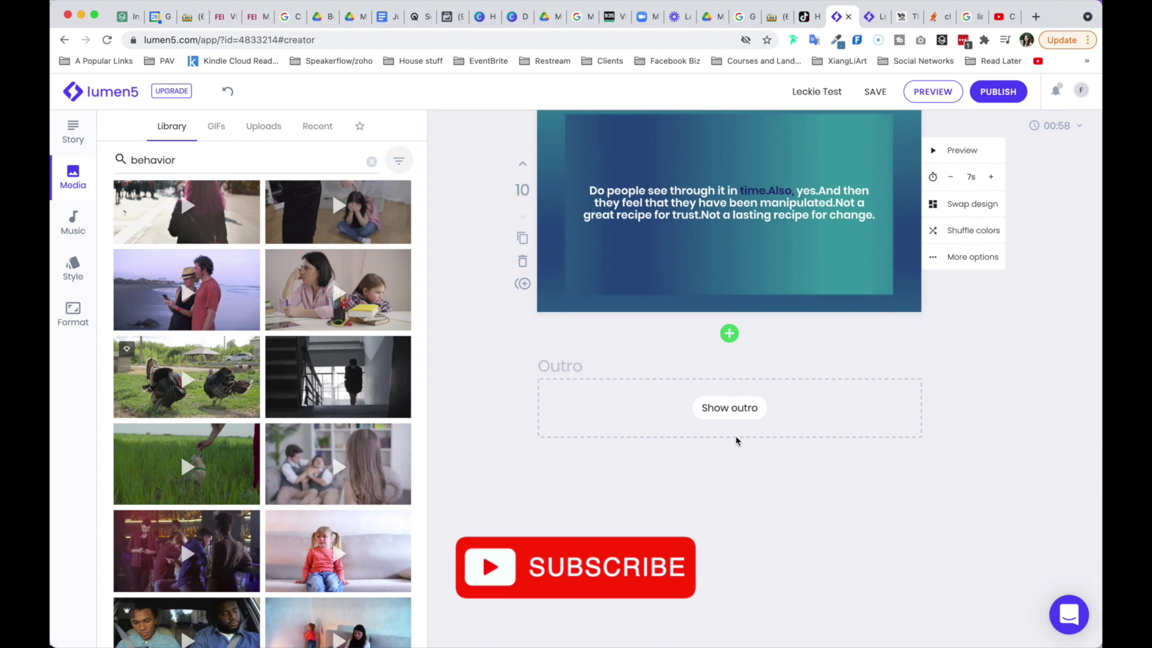
scroll(992, 386, "up", 3)
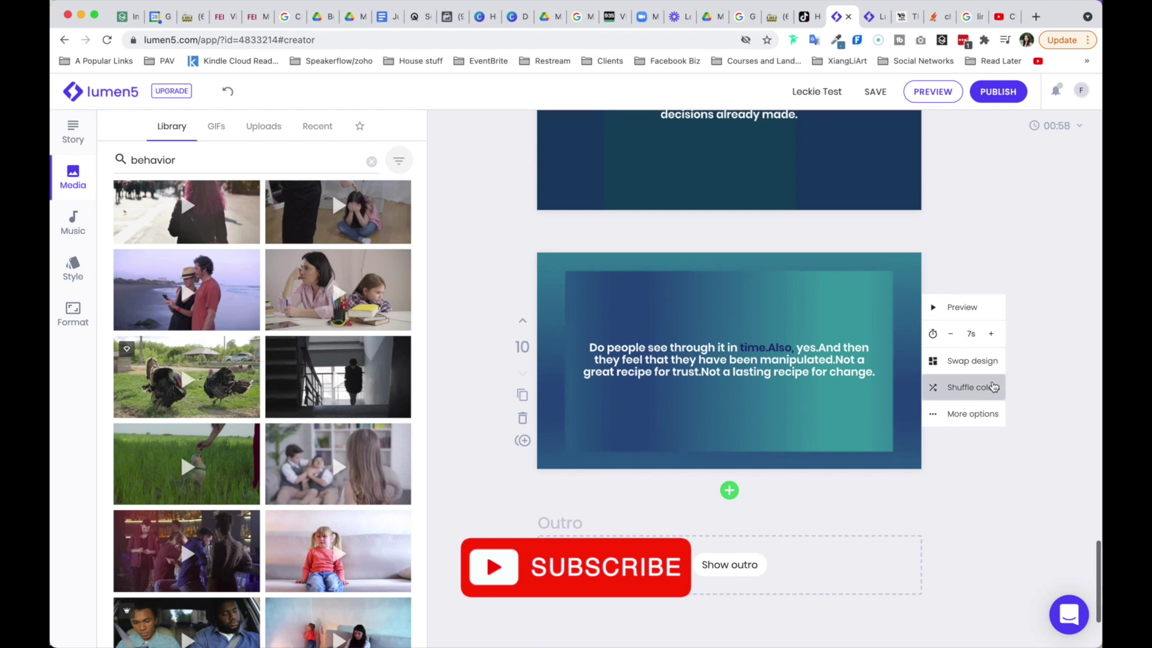
scroll(994, 387, "down", 2)
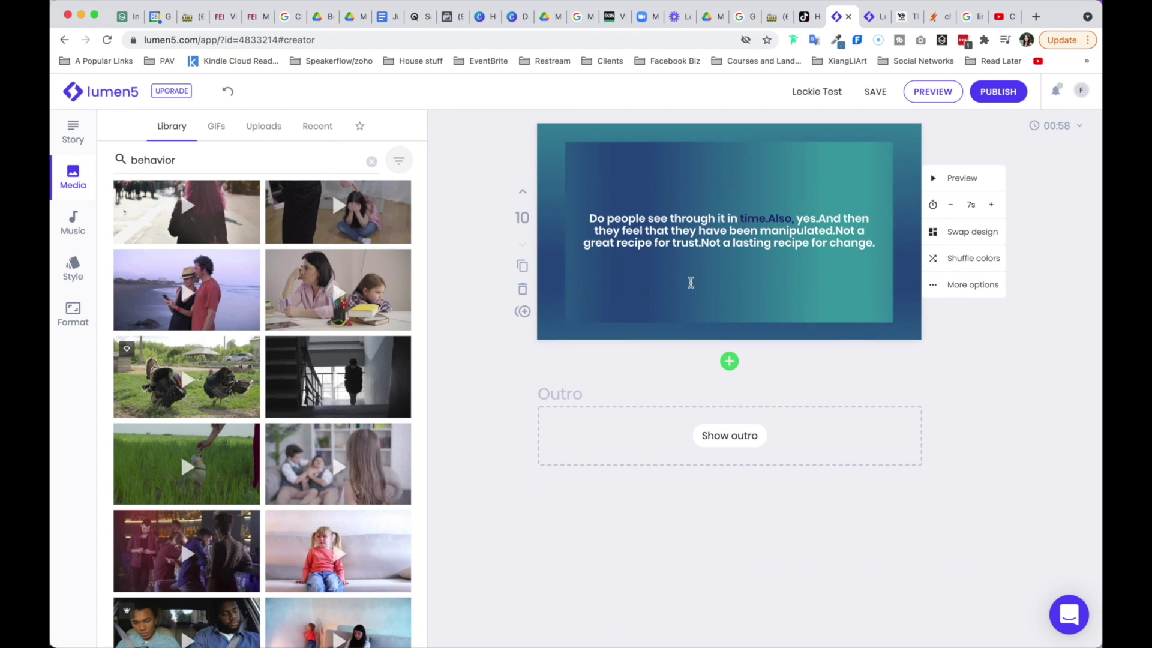
key("Return")
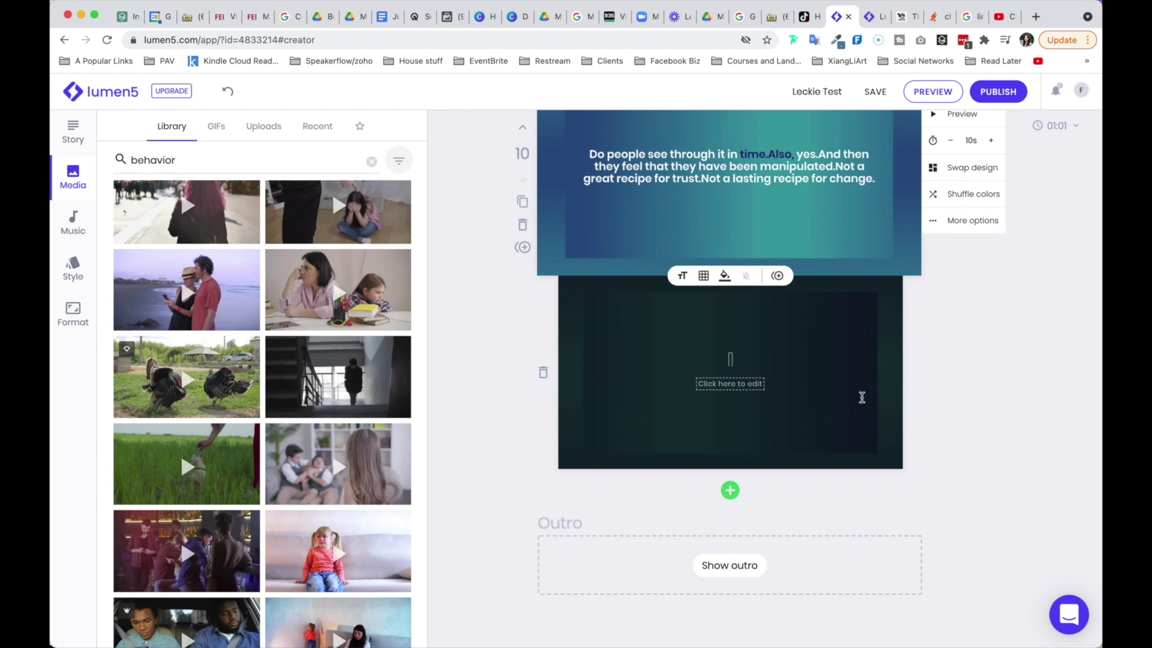
left_click(543, 372)
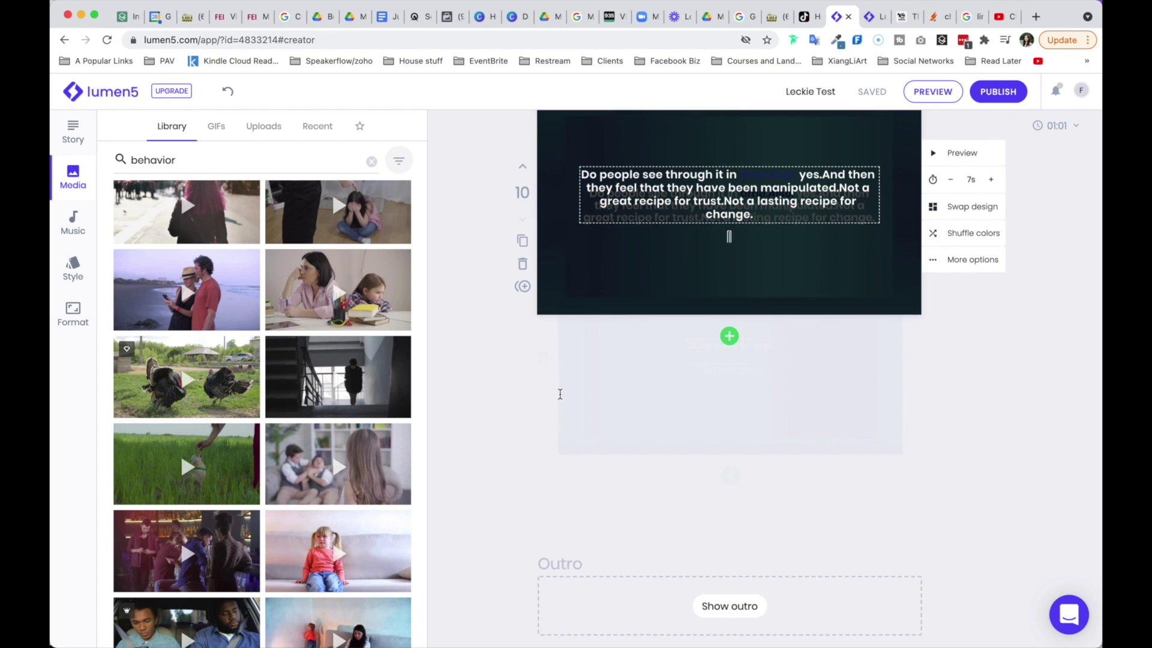
key("BackSpace")
Show the outro scene at the end of the video and hide it again
left_click(743, 587)
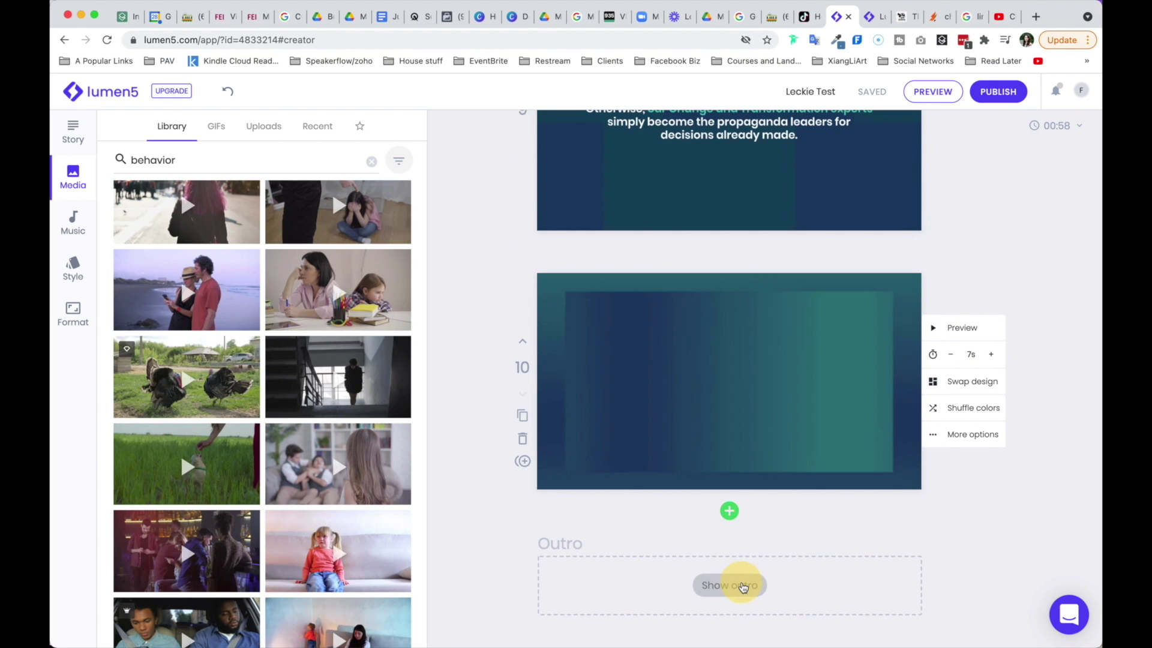
scroll(948, 504, "down", 4)
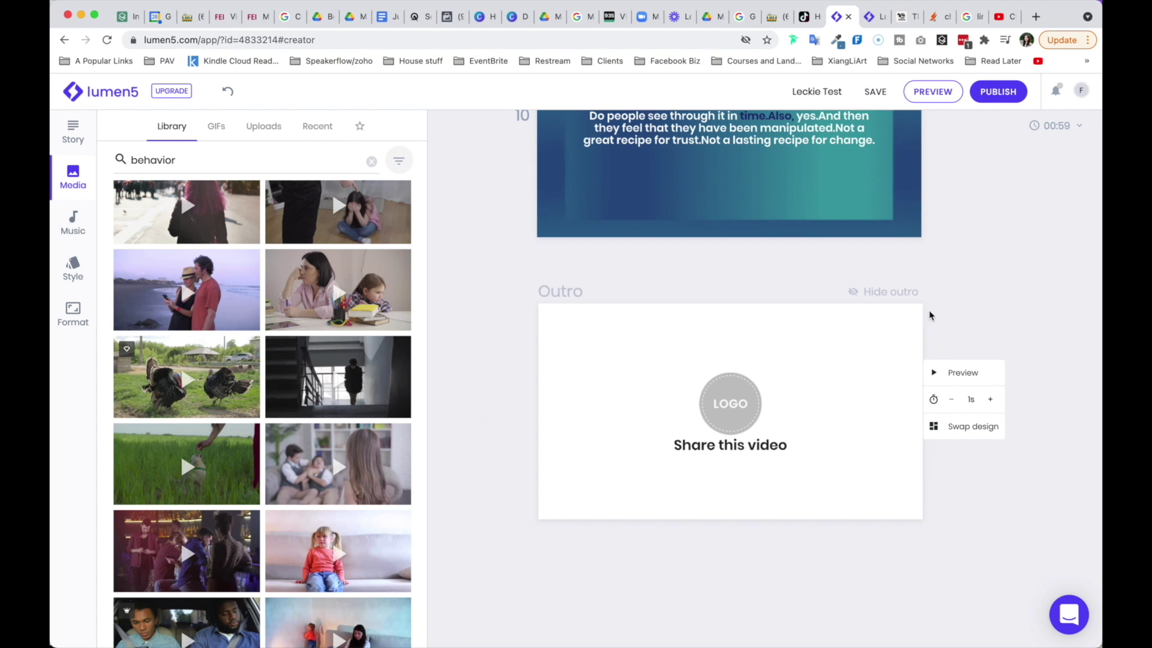
left_click(897, 293)
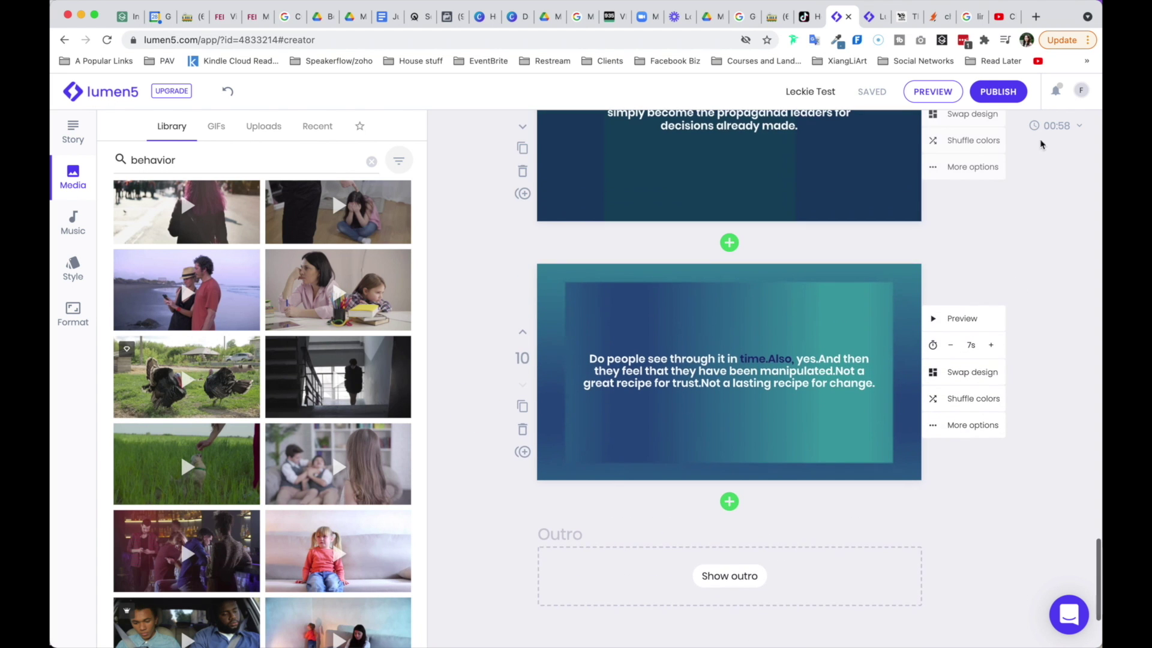
View the mood filter choices for the free music tracks and listen to "One Idea At A Time"
left_click(932, 91)
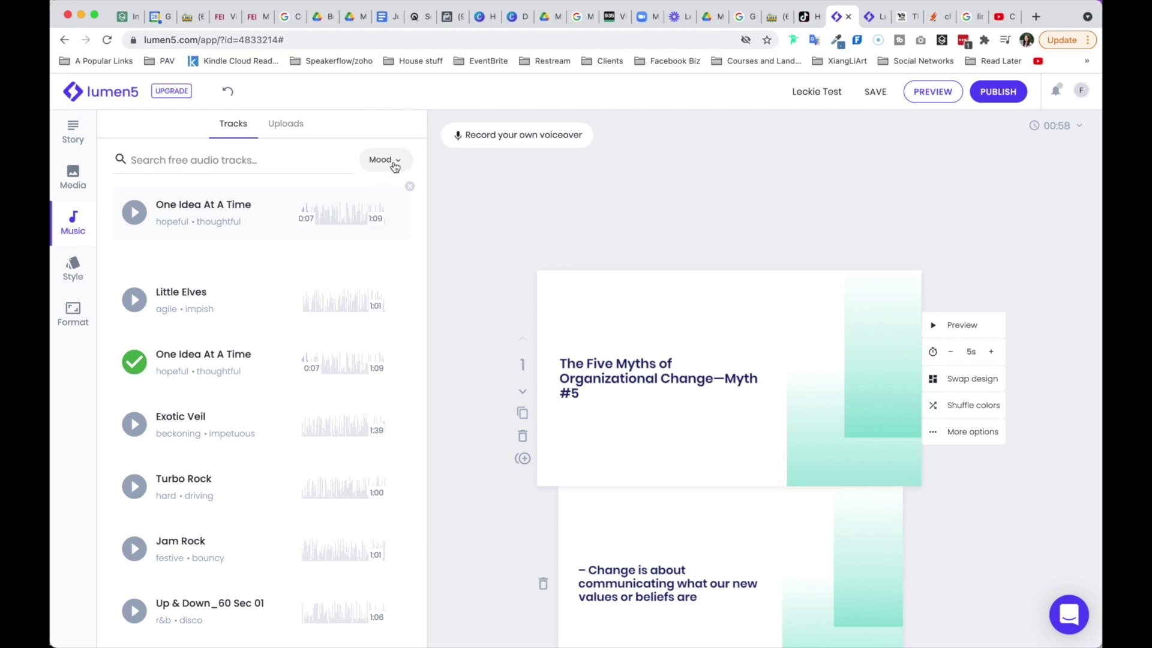
left_click(395, 160)
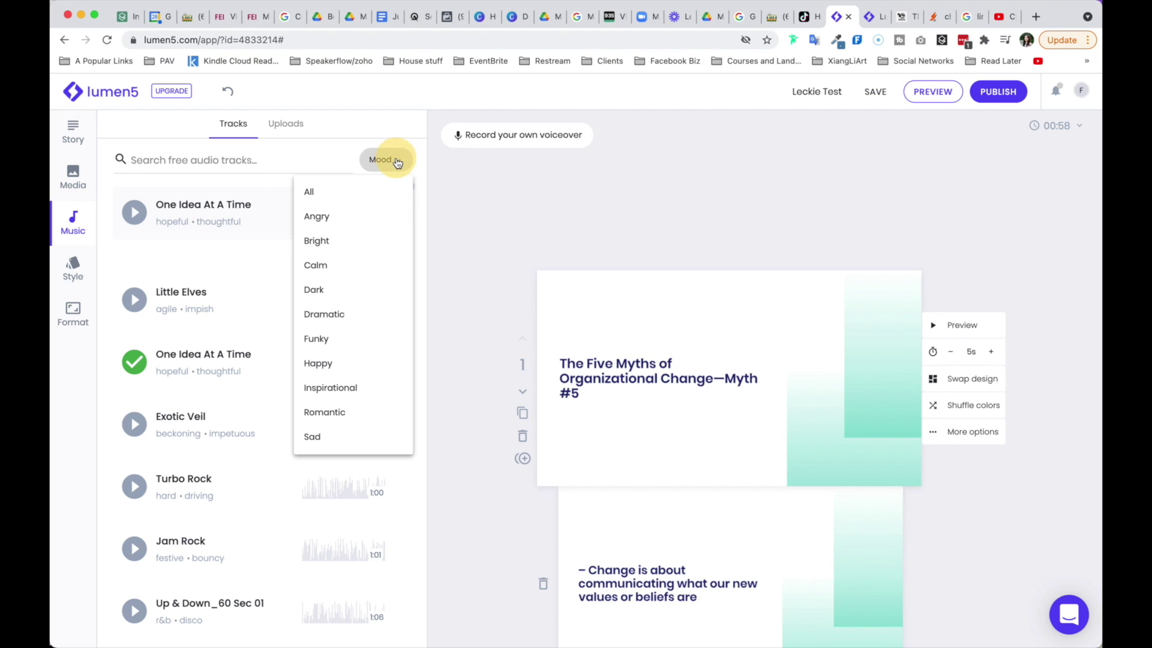
left_click(395, 160)
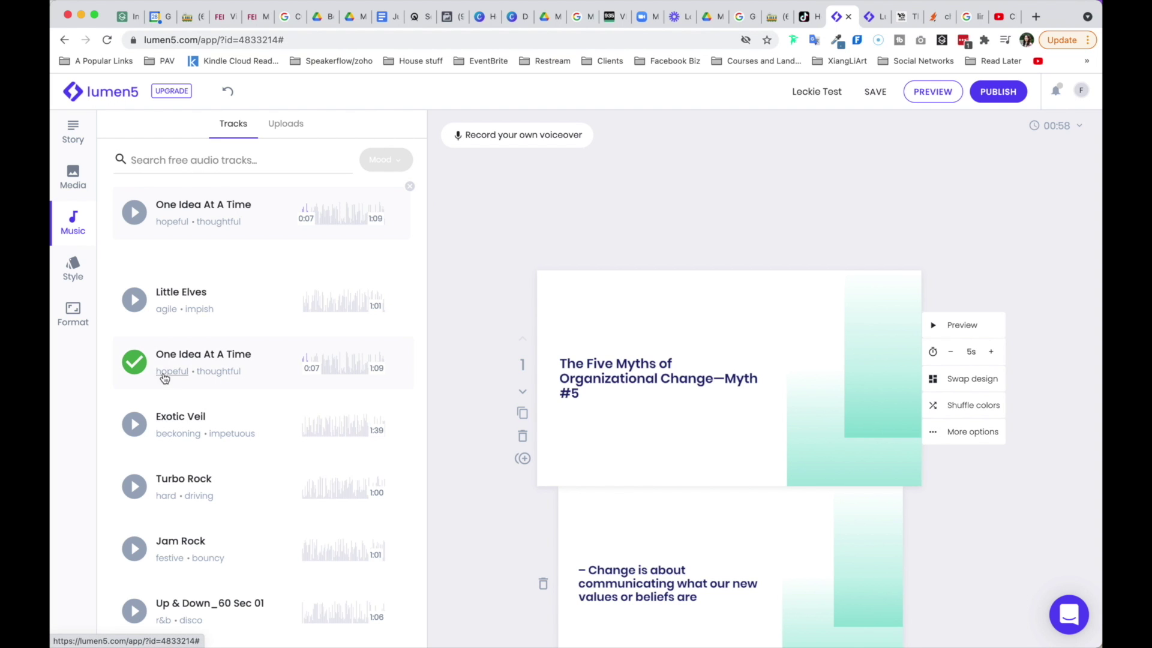
left_click(143, 367)
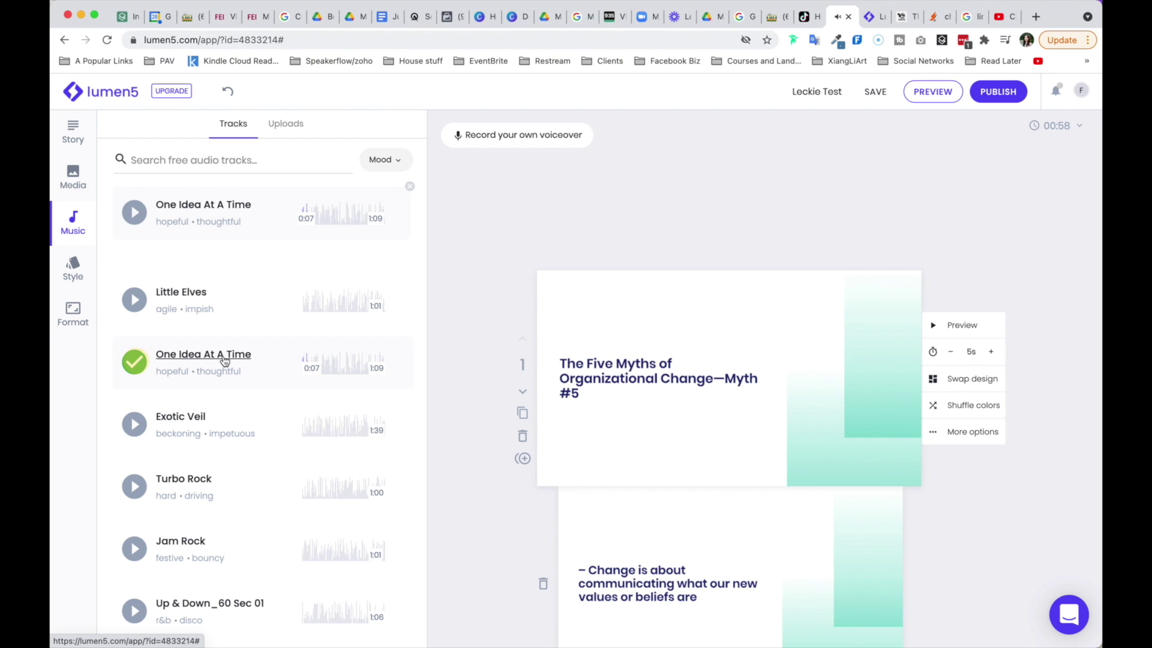
Open the full video preview page and set the video's visibility to "Anyone with the link"
left_click(933, 91)
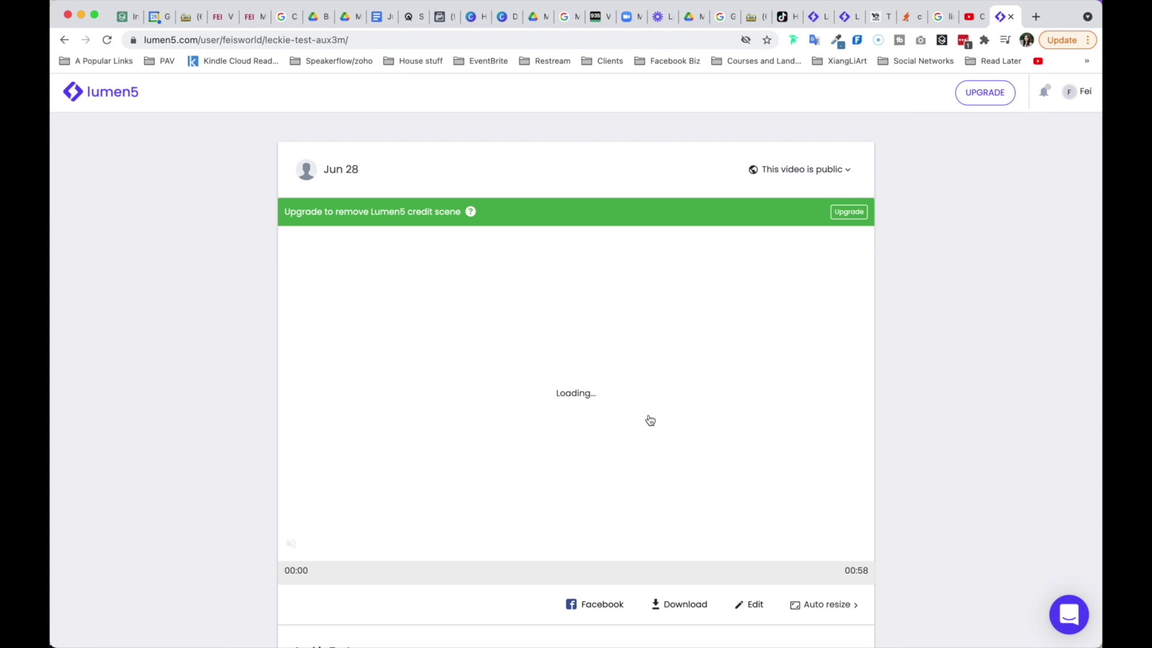
left_click(833, 170)
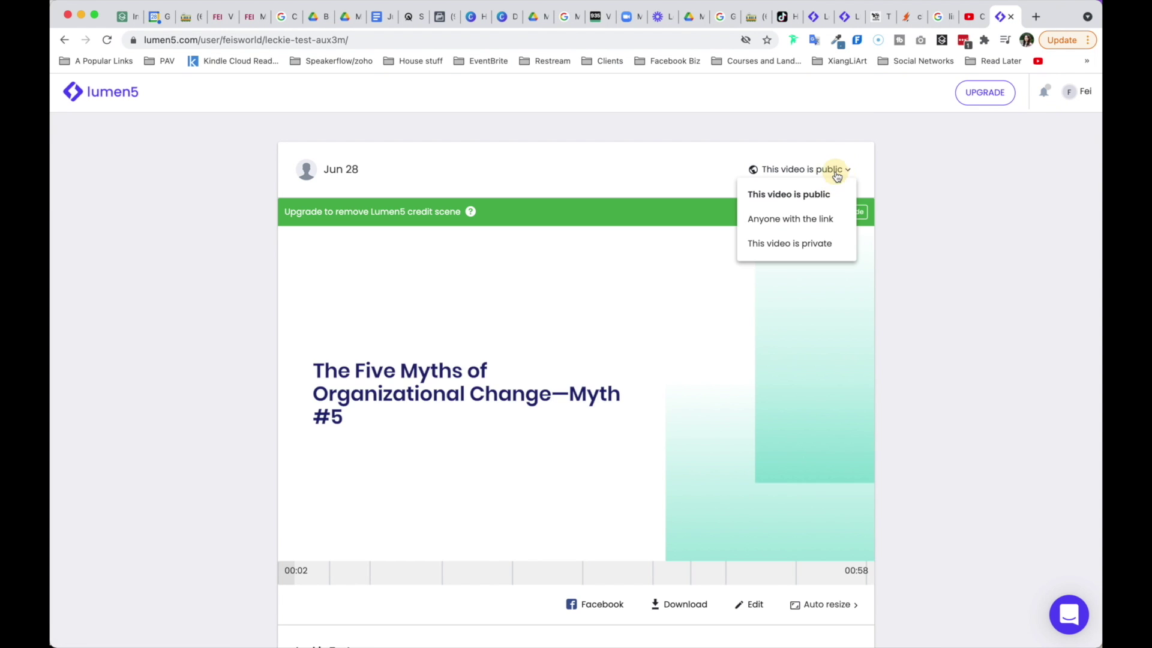
left_click(832, 222)
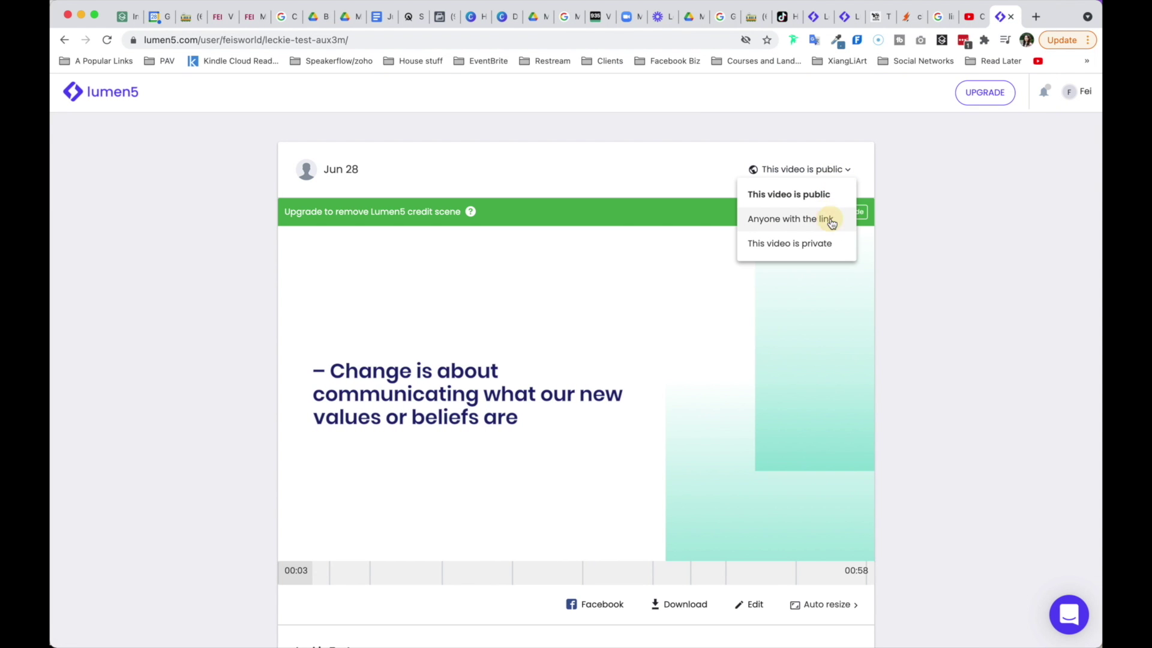
left_click(800, 222)
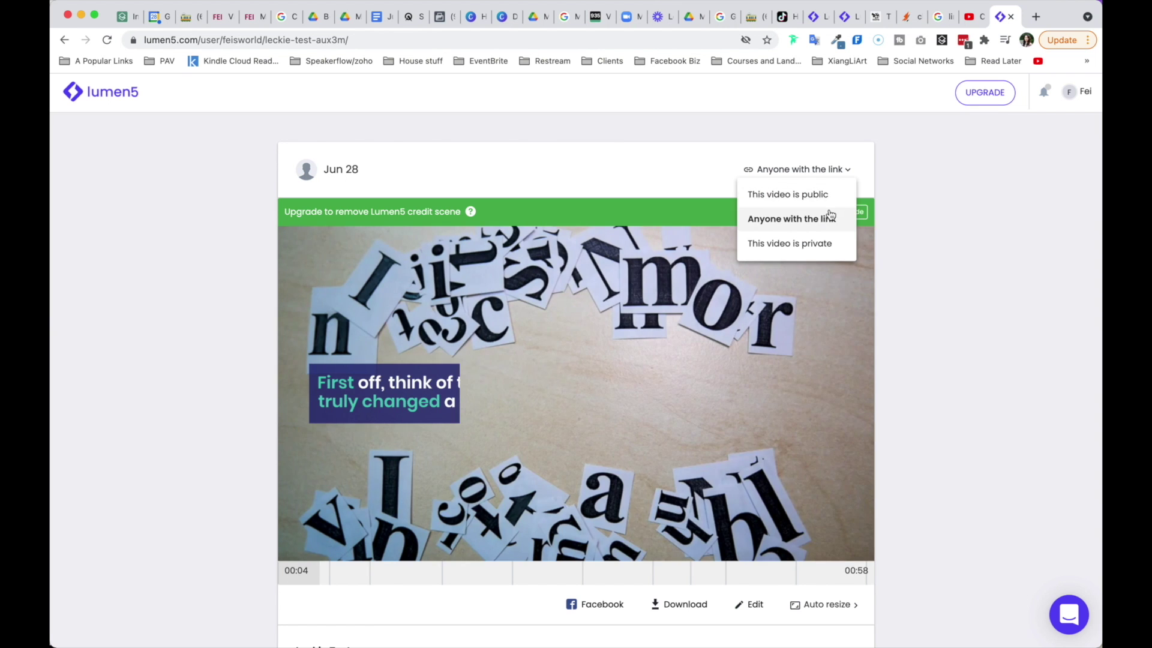
left_click(928, 221)
scroll(675, 407, "down", 4)
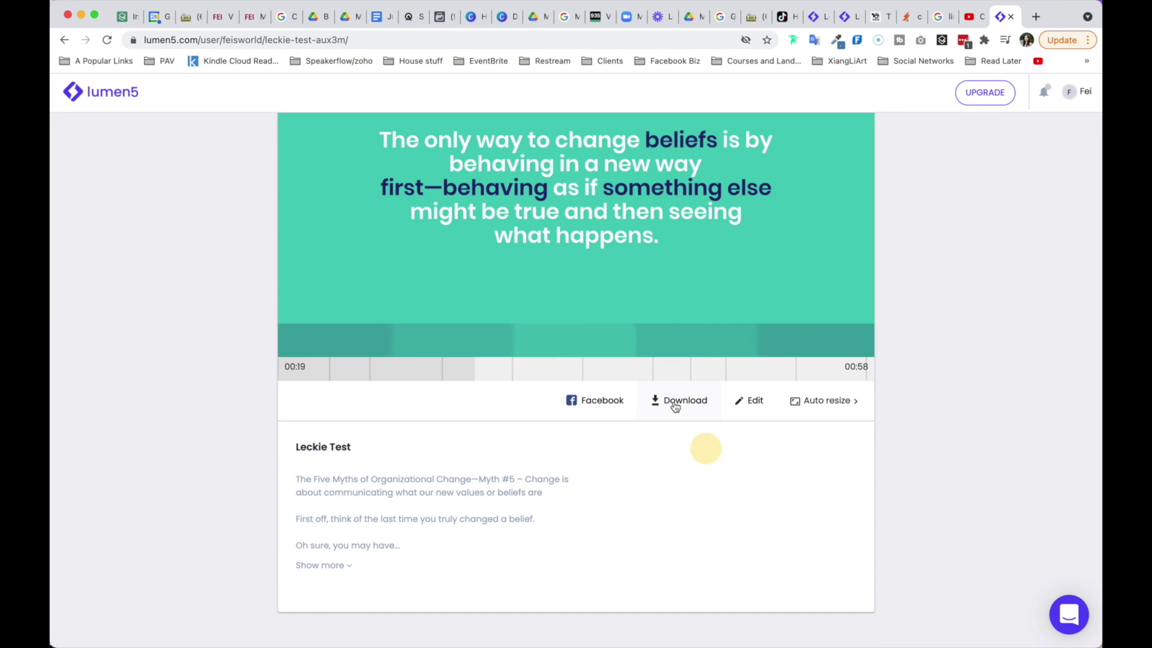